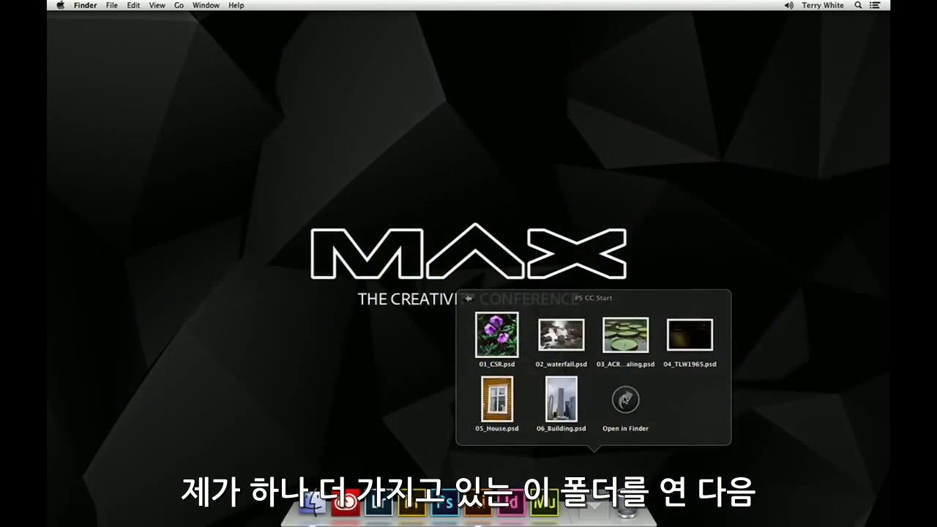
Open all six PSD files from the PS CC Start folder in Photoshop.
left_click(615, 398)
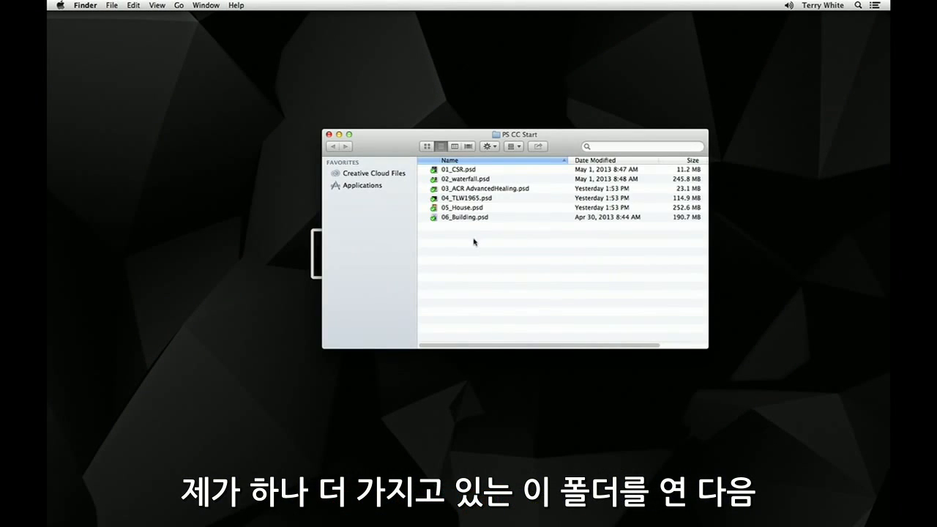
key("super+a")
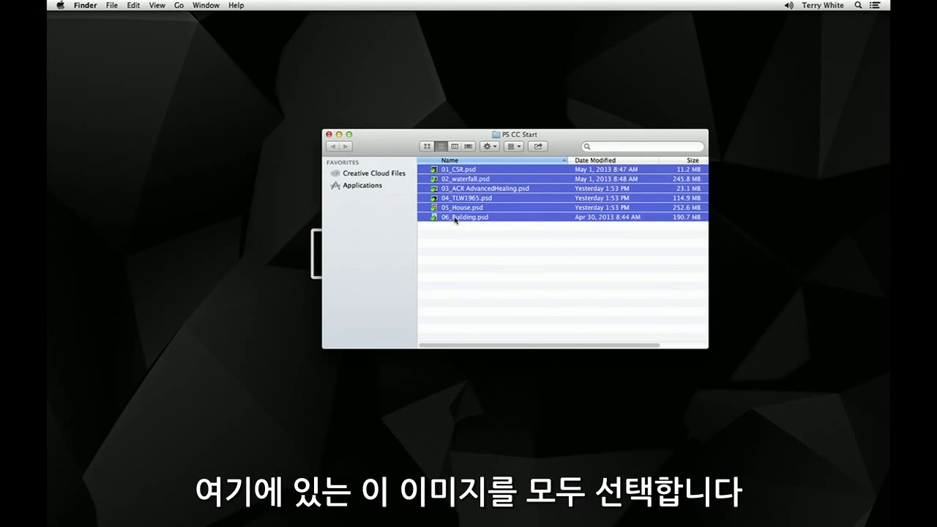
left_click_drag(455, 219, 454, 491)
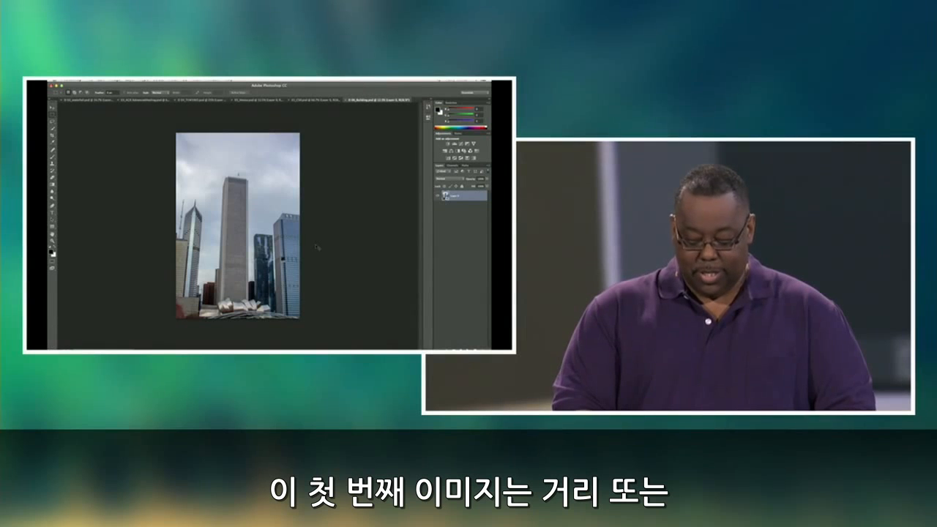
Start the Camera Raw Filter on 06_Building.psd and bring up its manual lens corrections.
key("super+plus")
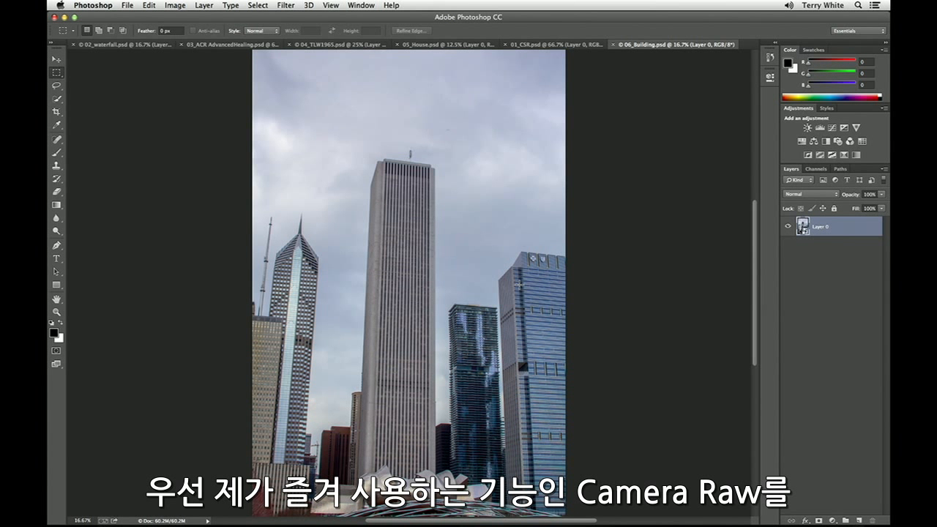
left_click(284, 5)
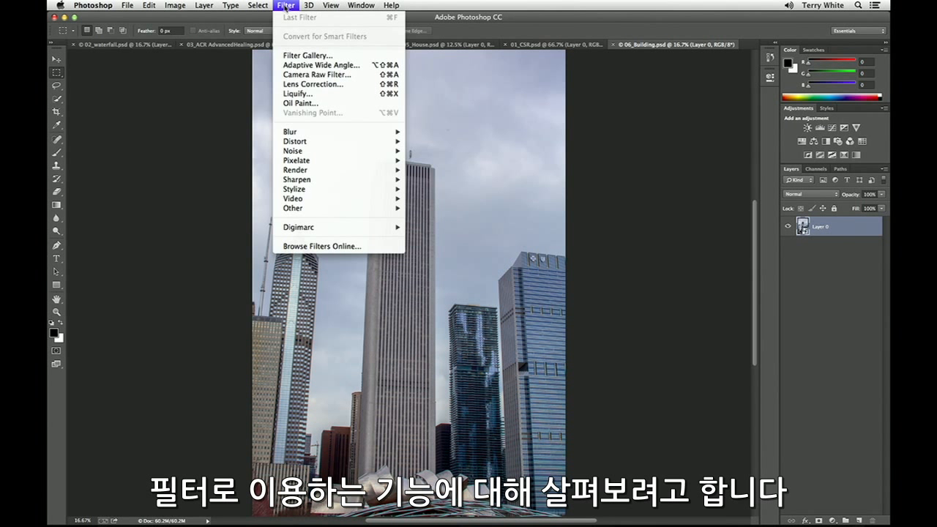
left_click(333, 76)
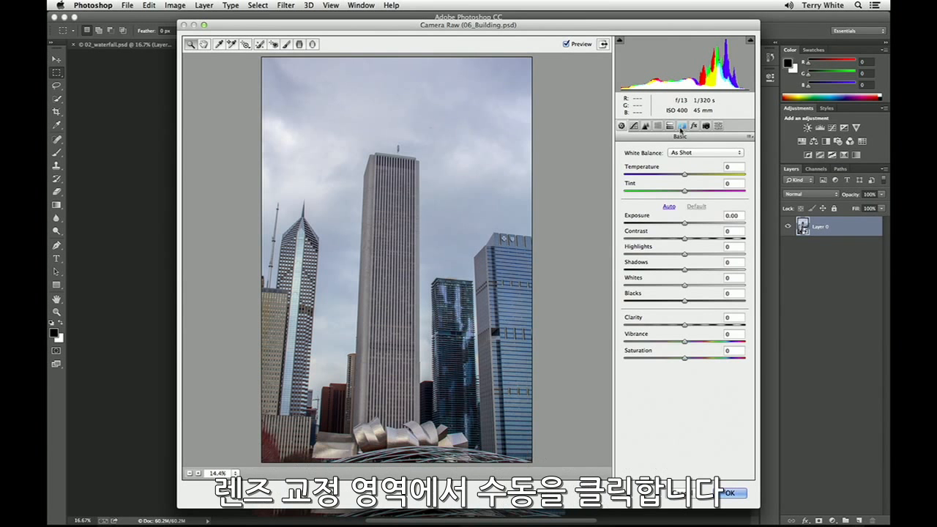
left_click(681, 126)
left_click(649, 149)
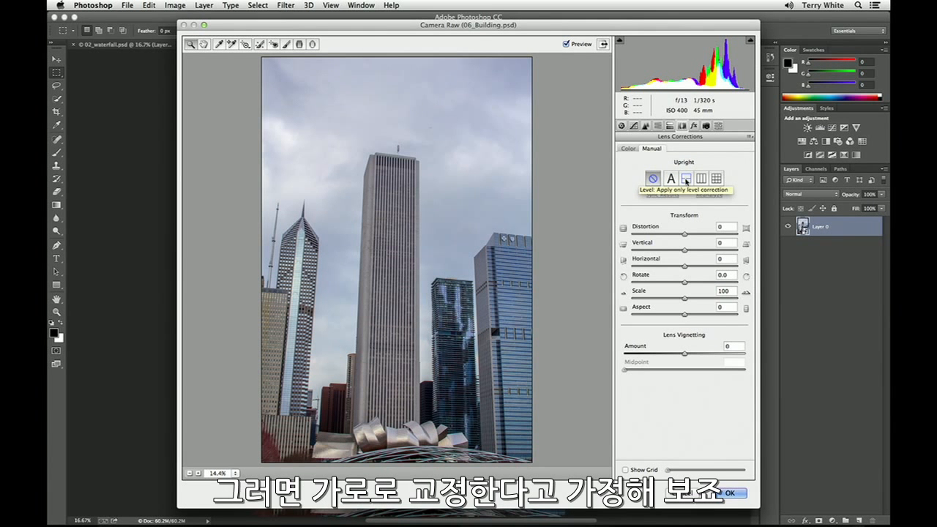
Try the Level, Vertical and Full Upright corrections on the building photo, checking the vertical one against a grid overlay.
left_click(686, 179)
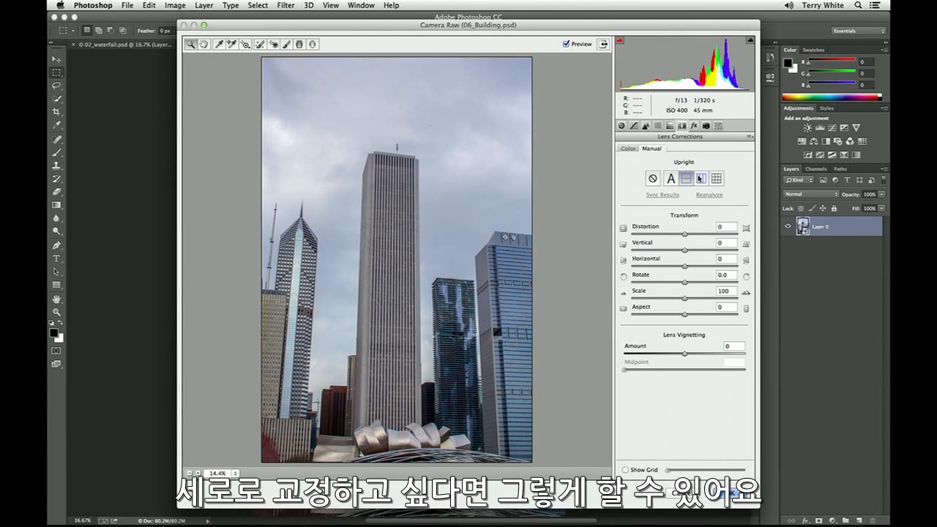
left_click(700, 178)
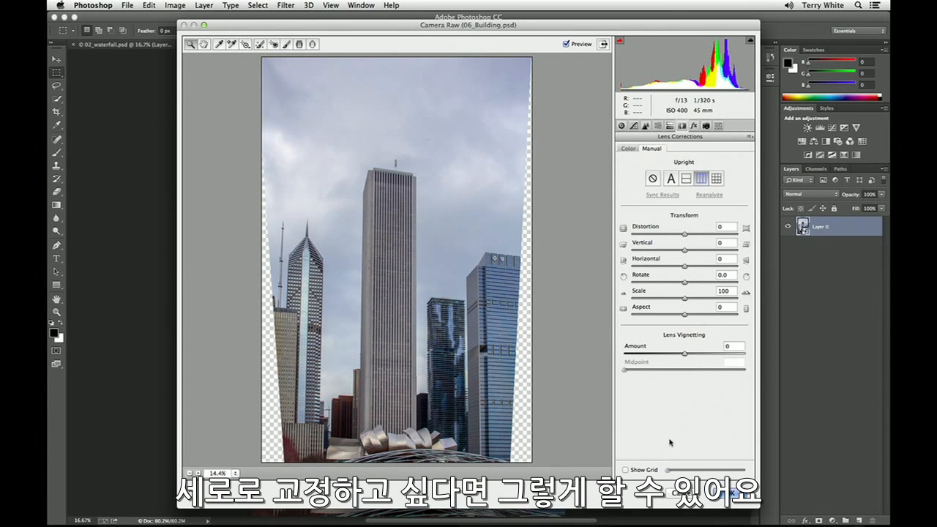
left_click(625, 470)
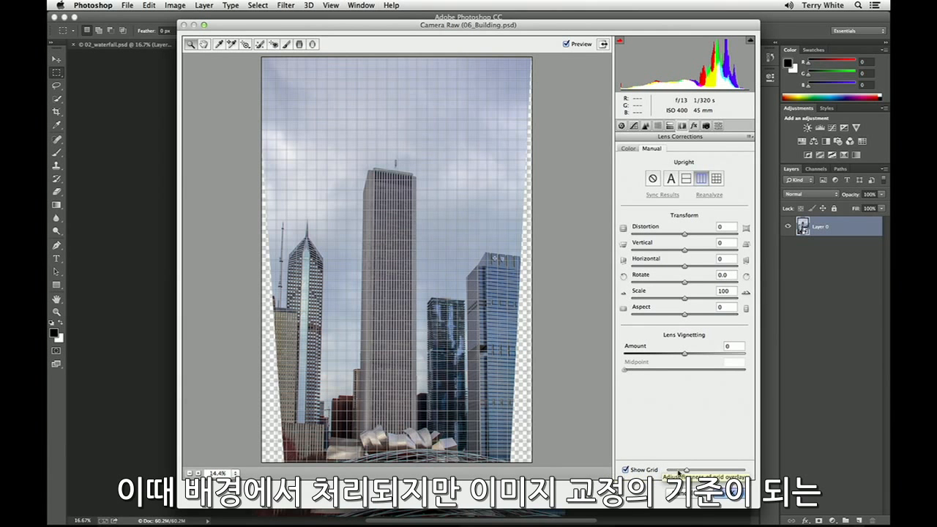
left_click_drag(686, 471, 695, 472)
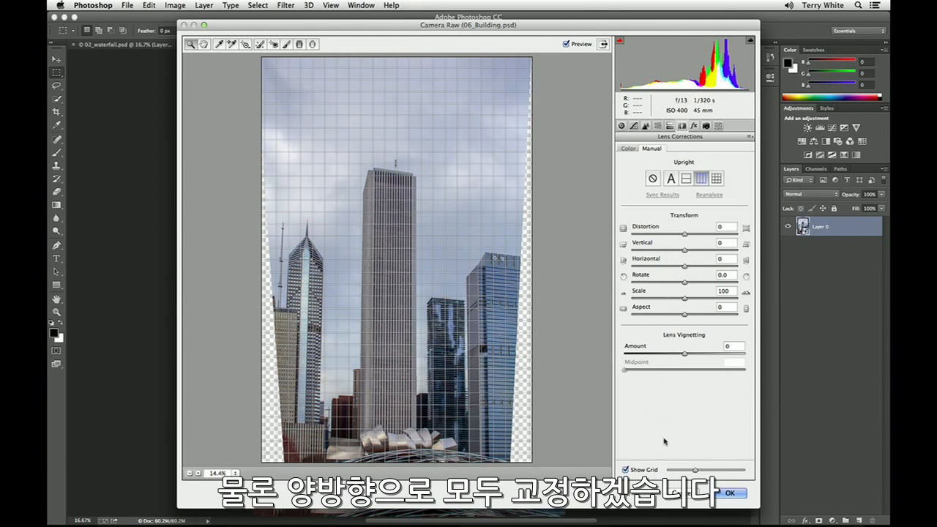
left_click(626, 470)
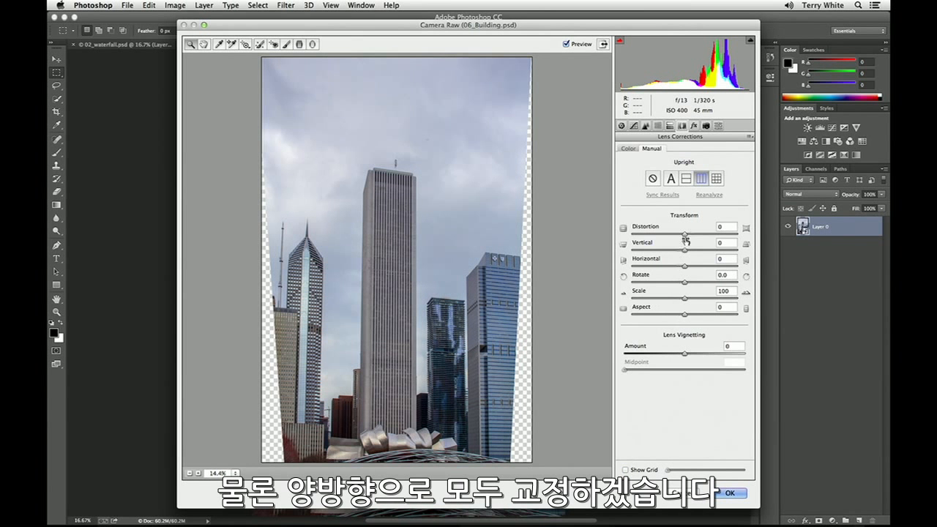
left_click(716, 179)
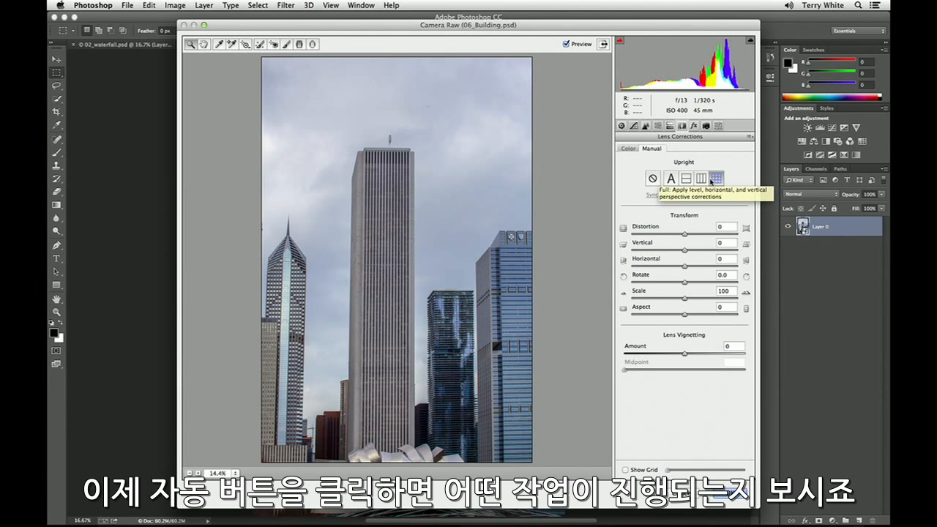
Apply the Auto Upright correction to the building photo, compare it with the uncorrected view, and accept the filter.
left_click(669, 179)
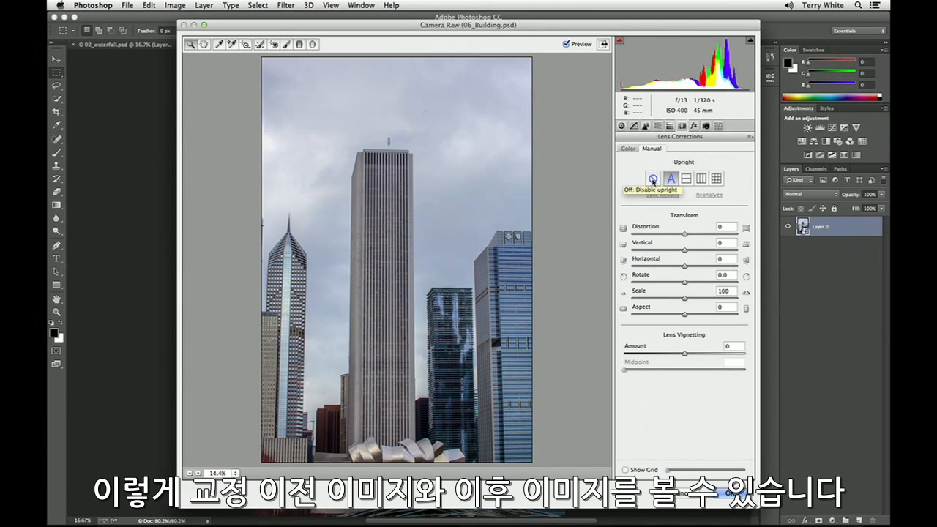
left_click(653, 179)
left_click(670, 179)
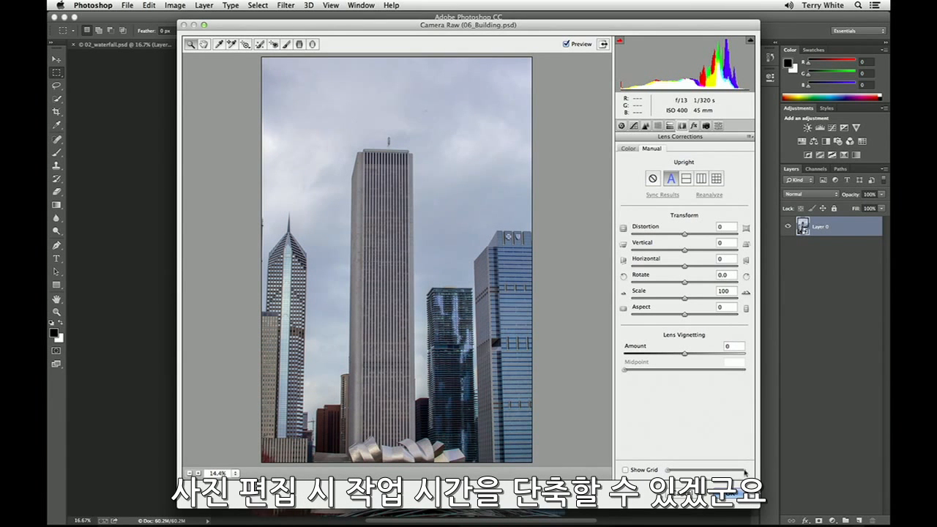
left_click(730, 495)
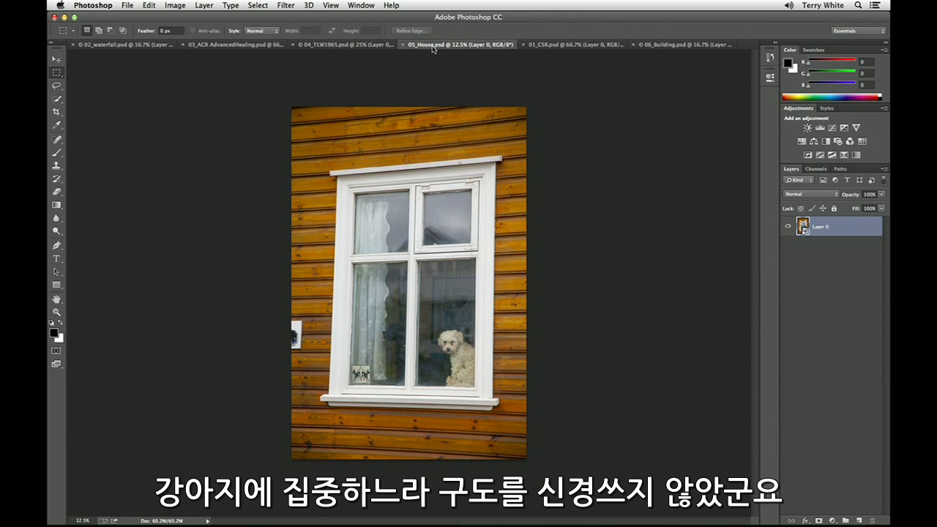
Apply the Full Upright correction to 05_House.psd with the Camera Raw Filter, comparing it with the uncorrected view.
key("super+plus")
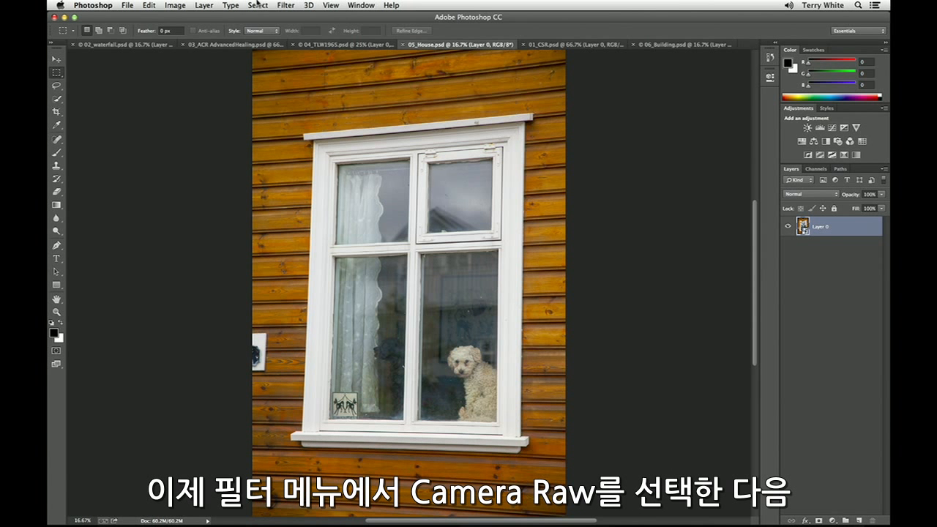
left_click(285, 5)
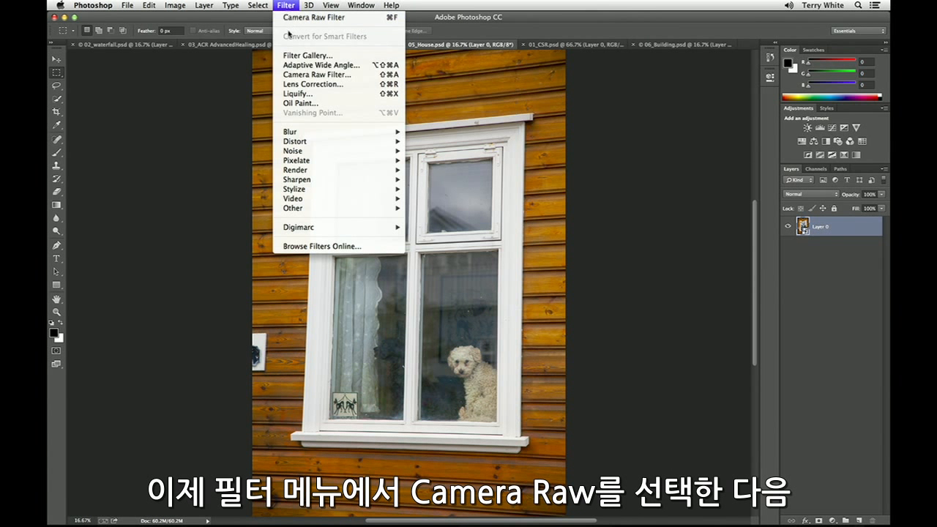
left_click(312, 75)
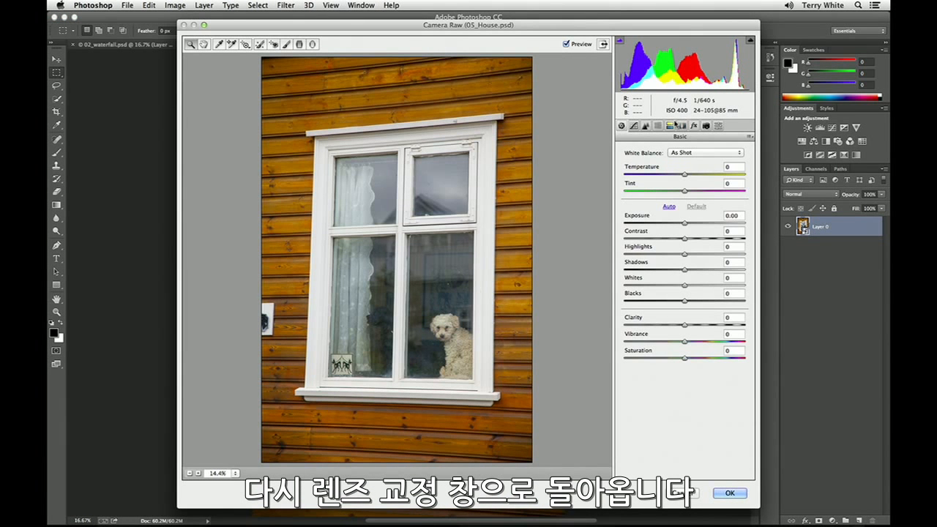
left_click(682, 126)
left_click(652, 148)
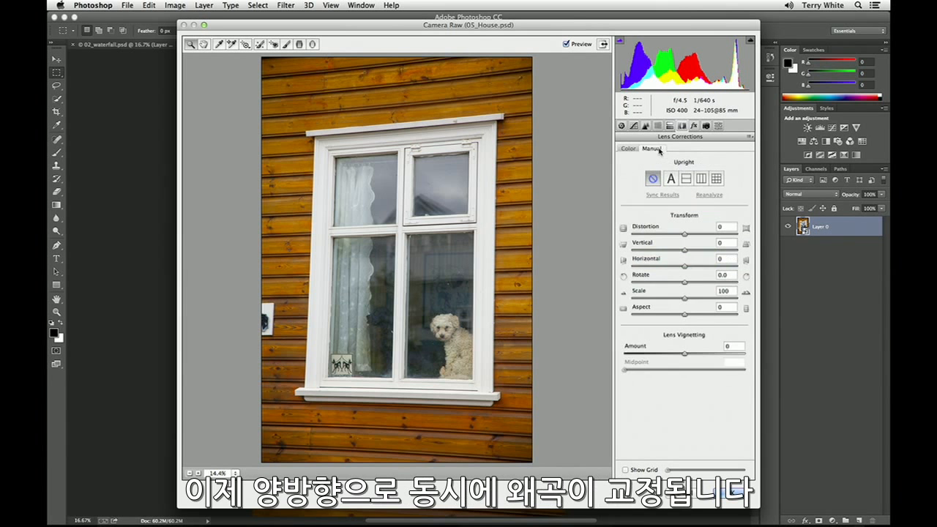
left_click(716, 179)
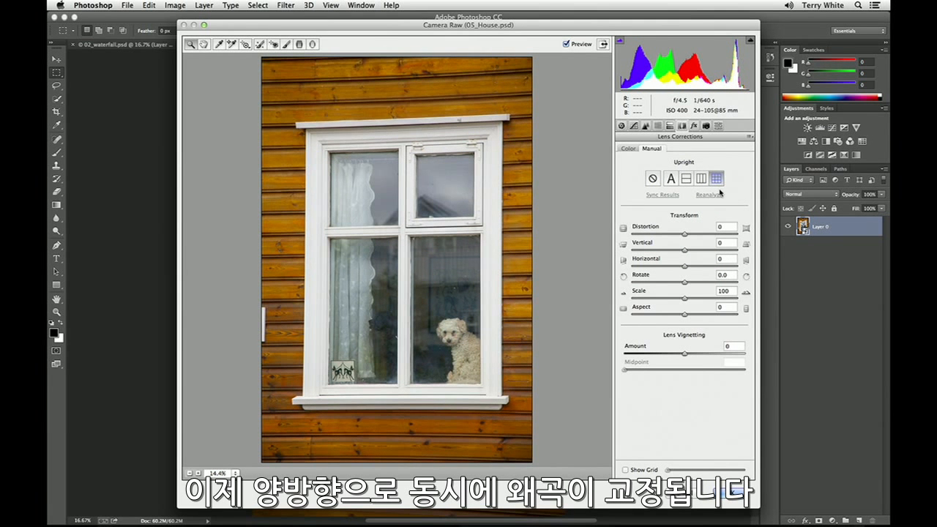
left_click(652, 180)
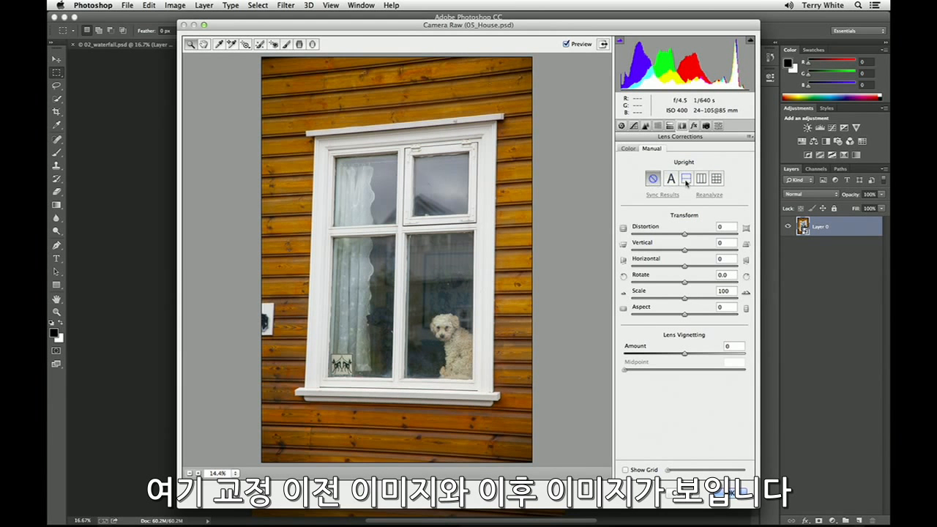
left_click(715, 179)
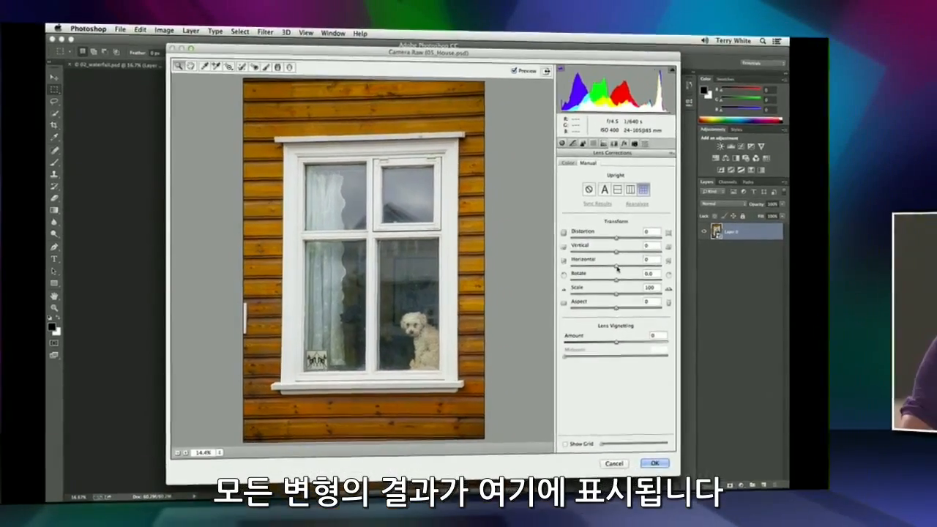
Set the house photo's Horizontal transform to -8 and Scale to 103, and accept the filter.
left_click_drag(685, 268, 688, 267)
left_click_drag(511, 268, 506, 270)
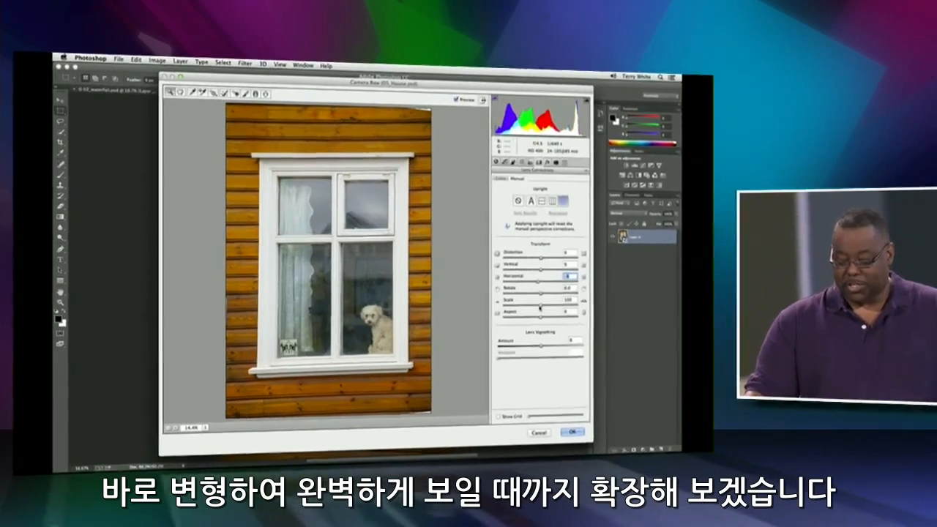
left_click_drag(509, 302, 511, 303)
left_click_drag(685, 320, 687, 320)
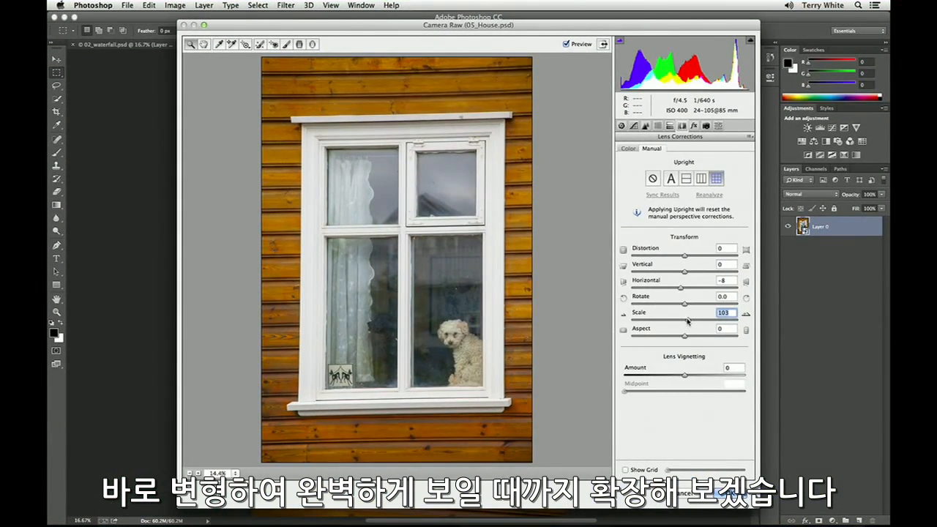
left_click(732, 496)
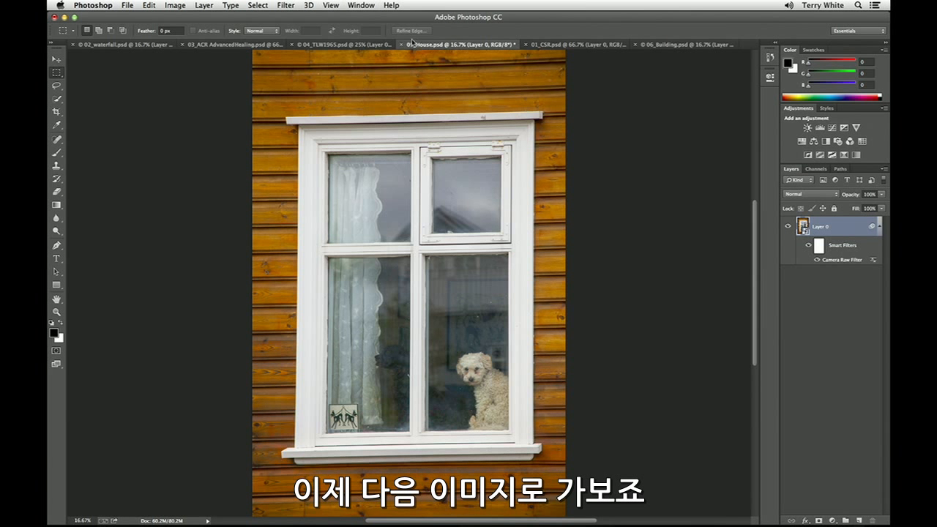
Add a Camera Raw Radial Filter around the railing in 04_TLW1965.psd and raise its exposure to +3.70.
left_click(369, 45)
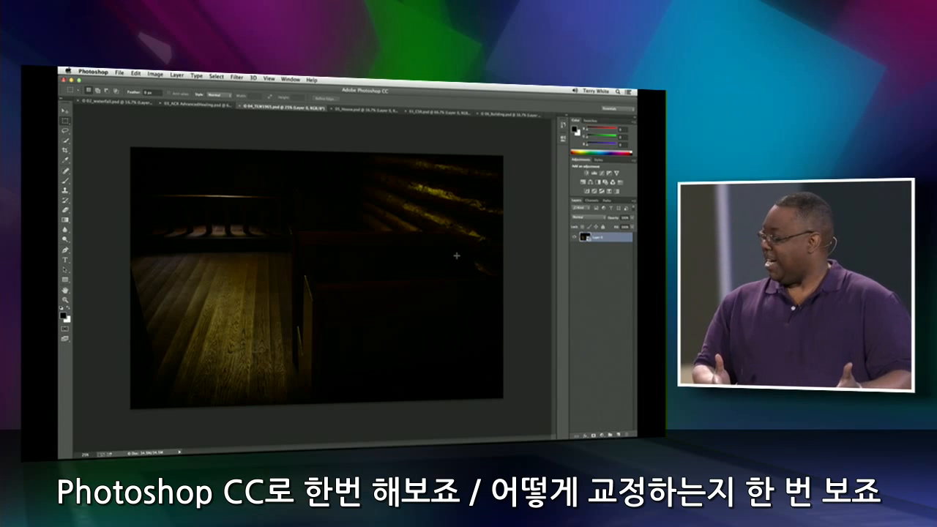
left_click(235, 77)
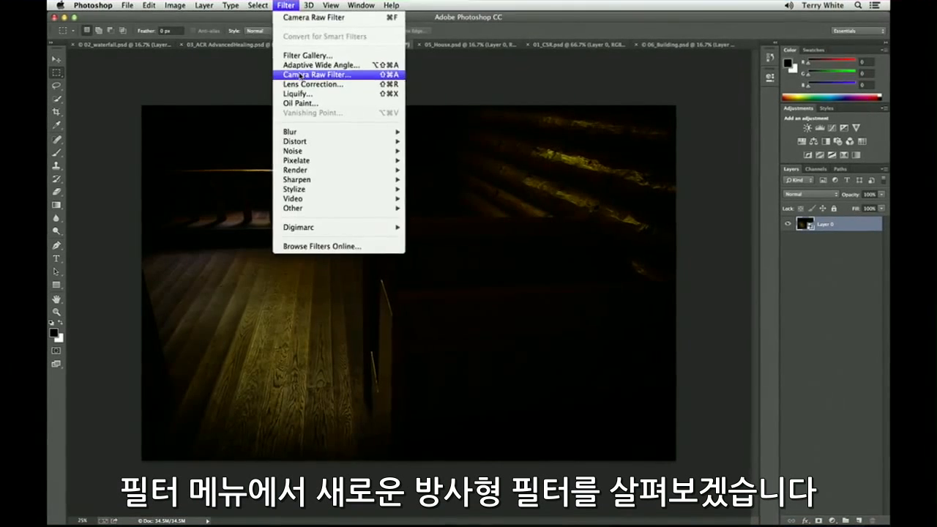
left_click(301, 75)
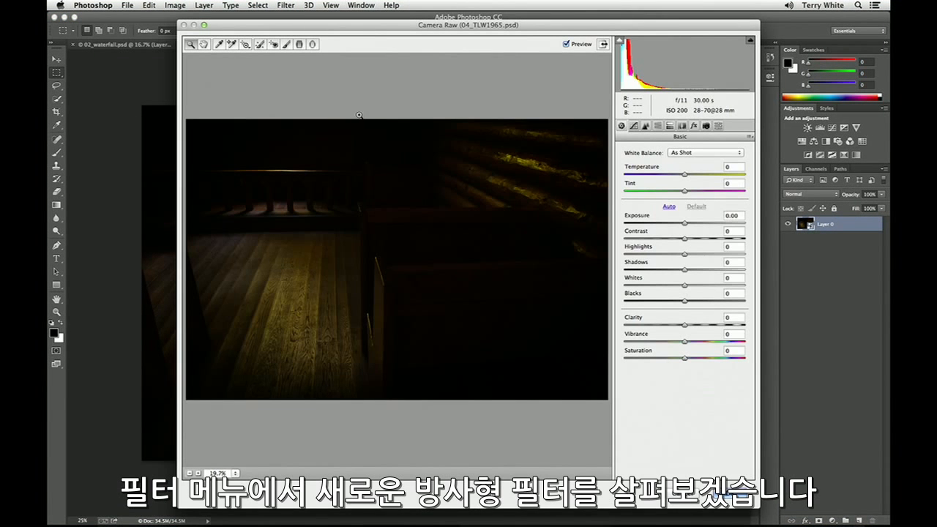
left_click(312, 46)
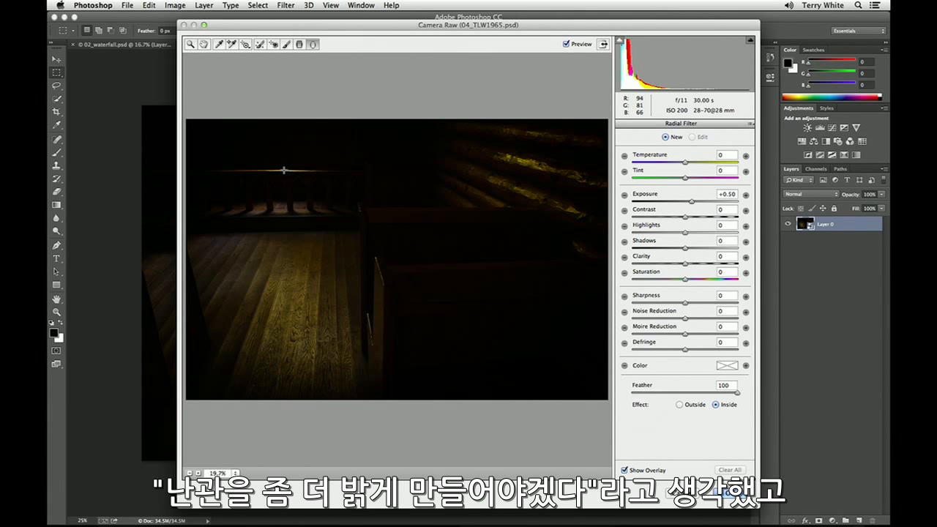
left_click_drag(284, 171, 342, 207)
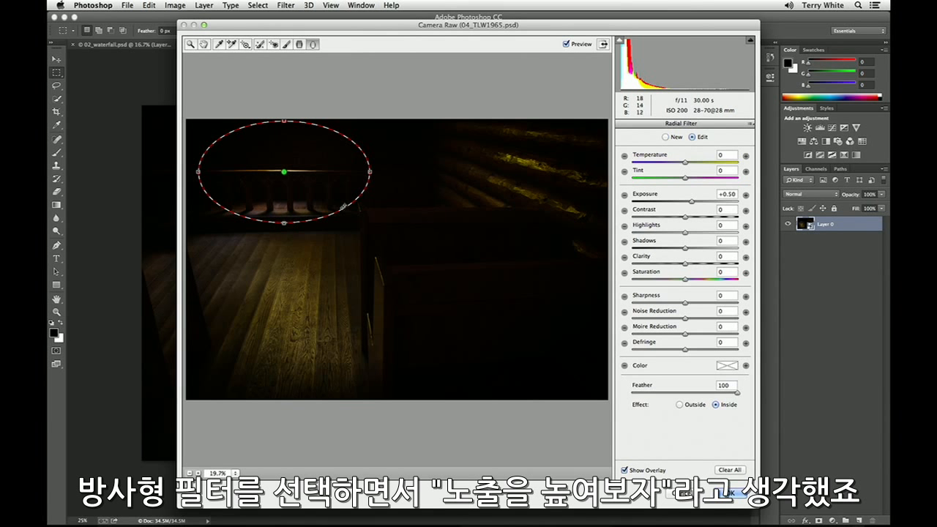
left_click_drag(689, 201, 732, 199)
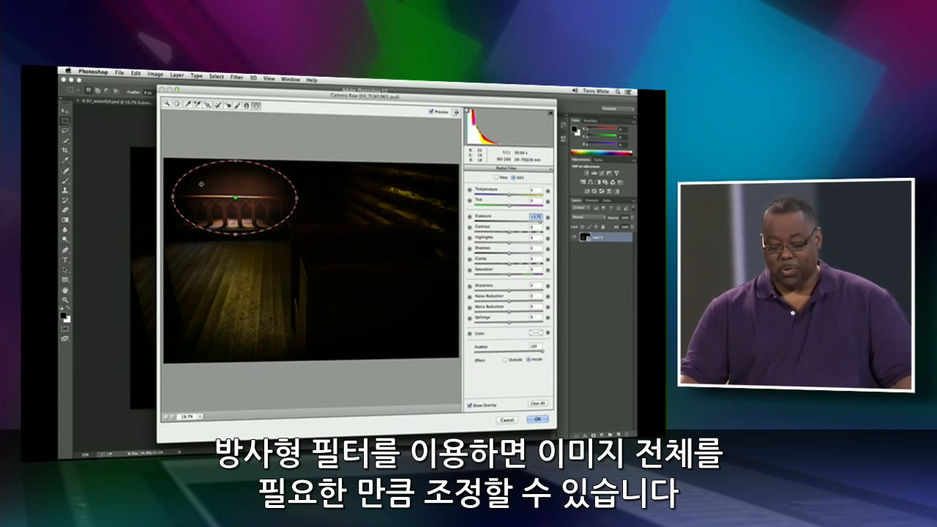
Add a second Radial Filter ellipse over the dark wooden panel beside the floor, shift it slightly down, and tilt it counterclockwise.
left_click_drag(363, 305, 407, 330)
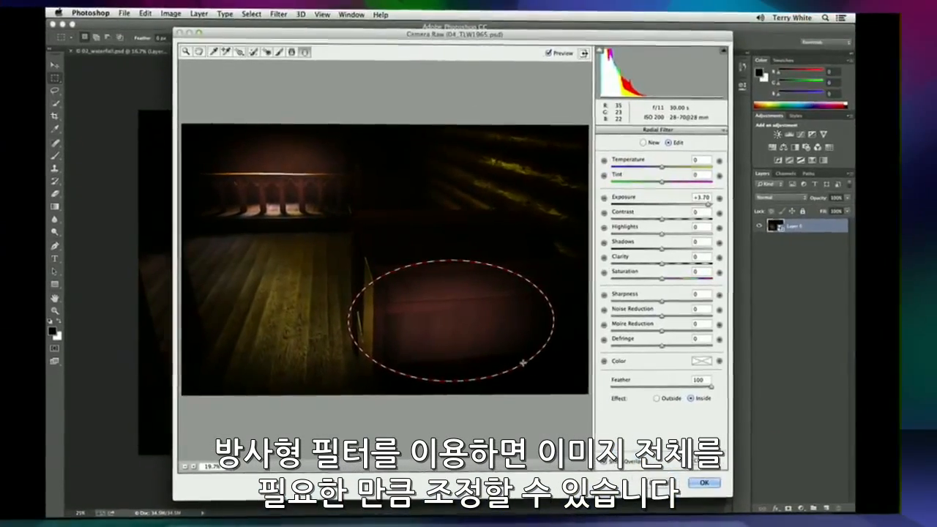
left_click_drag(523, 362, 523, 362)
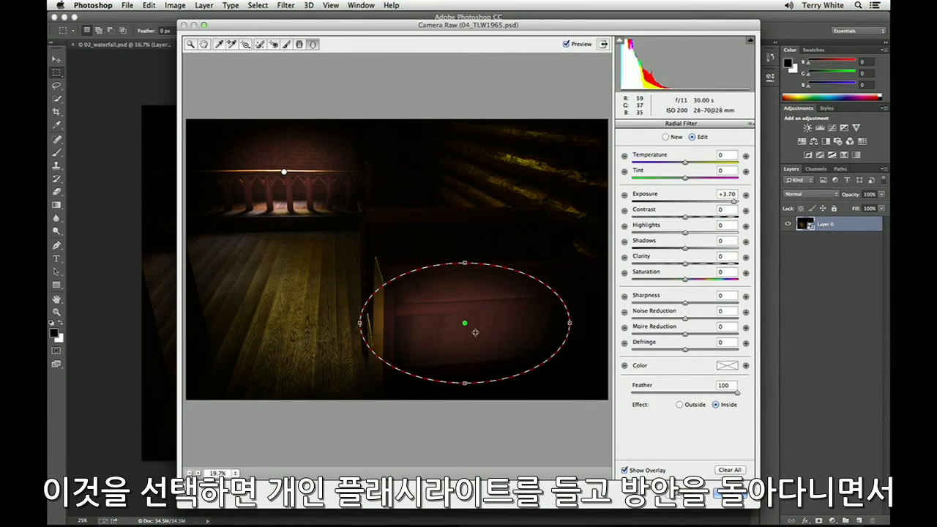
mouse_move(465, 322)
left_mouse_down()
mouse_move(339, 339)
mouse_move(337, 300)
mouse_move(453, 252)
mouse_move(485, 219)
mouse_move(432, 179)
mouse_move(485, 150)
mouse_move(522, 217)
mouse_move(470, 283)
mouse_move(459, 331)
left_mouse_up()
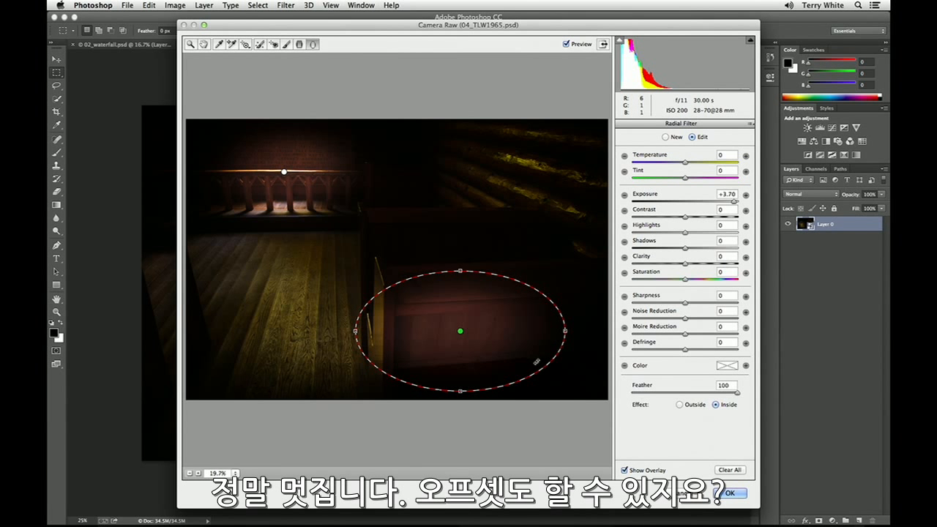
left_click_drag(575, 333, 541, 290)
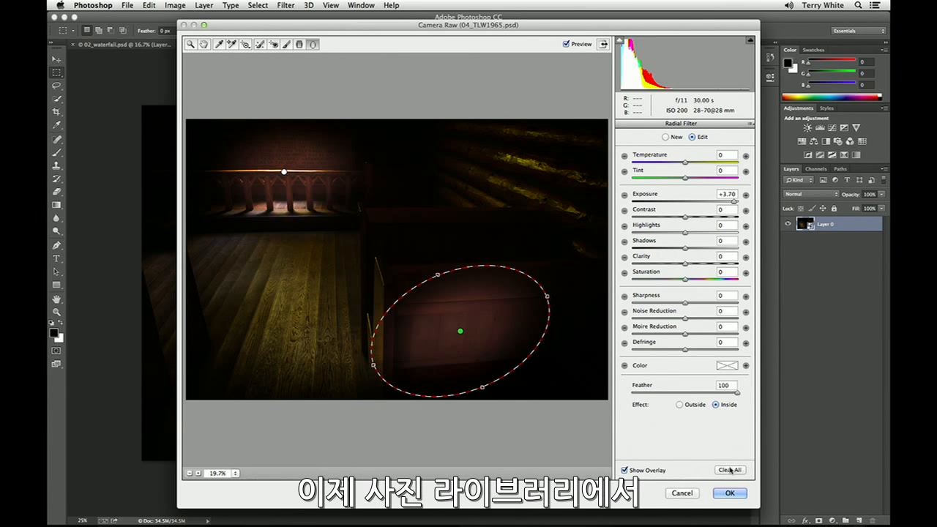
Accept the Radial Filter adjustments on 04_TLW1965.psd, and open 03_ACR AdvancedHealing.psd in the Camera Raw Filter.
left_click(729, 492)
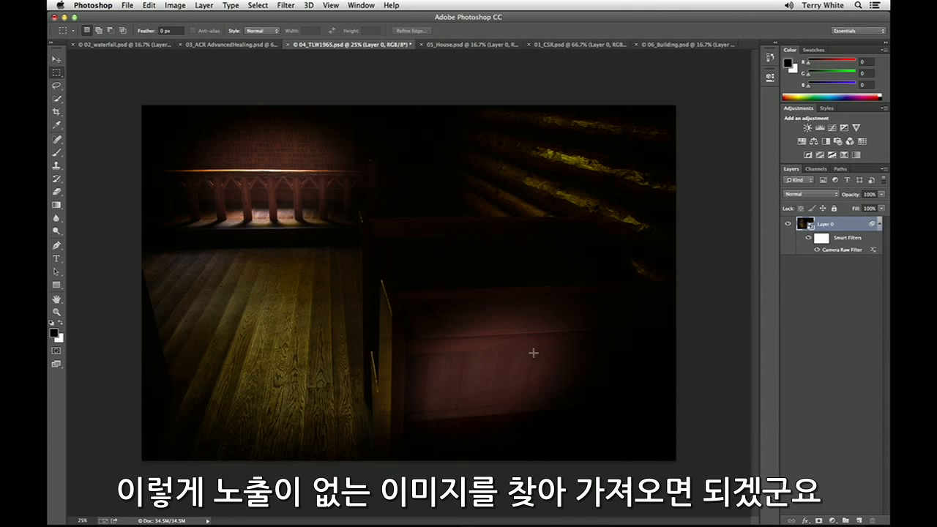
left_click(222, 46)
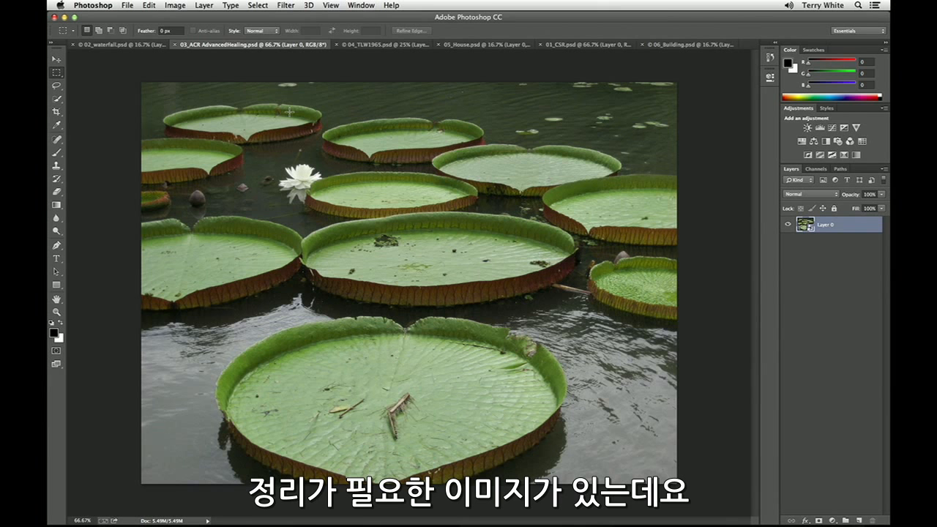
left_click(279, 5)
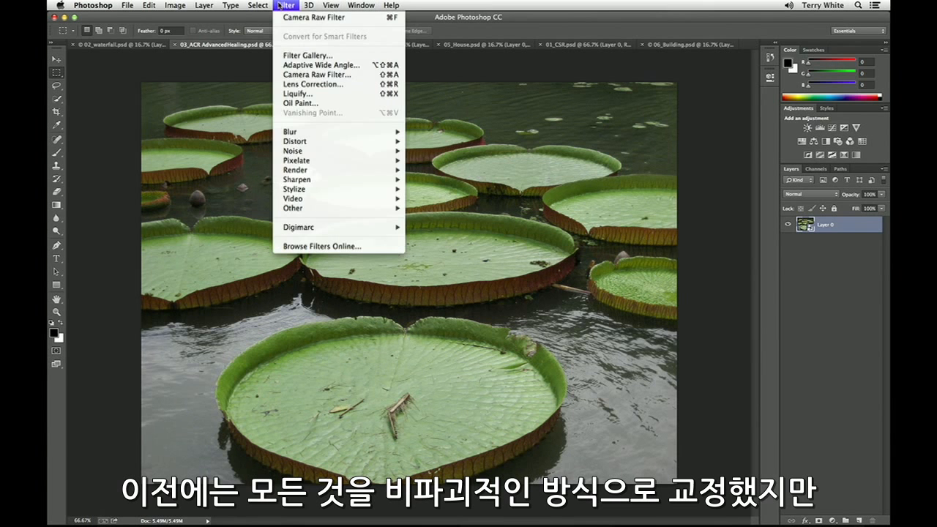
left_click(303, 74)
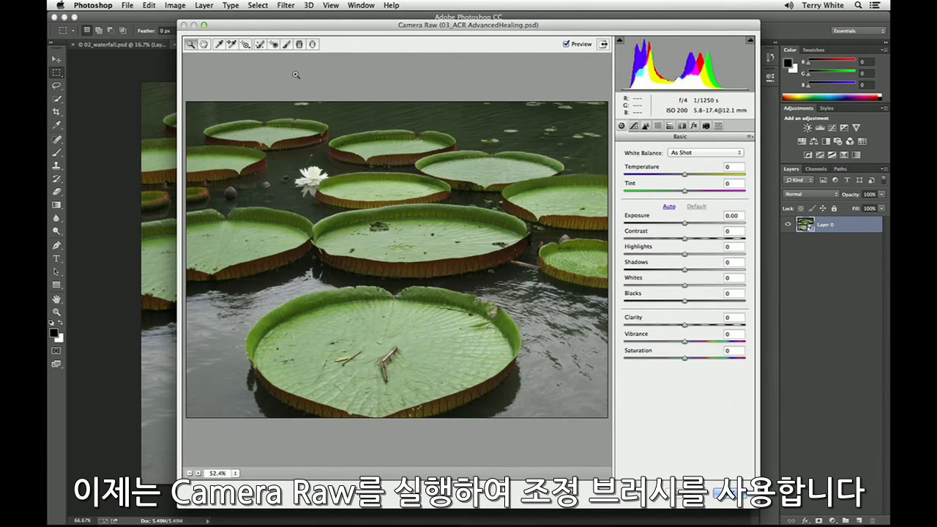
Heal small blemishes on the far-right and central lily pads with the Spot Removal tool at size 10.
left_click(260, 45)
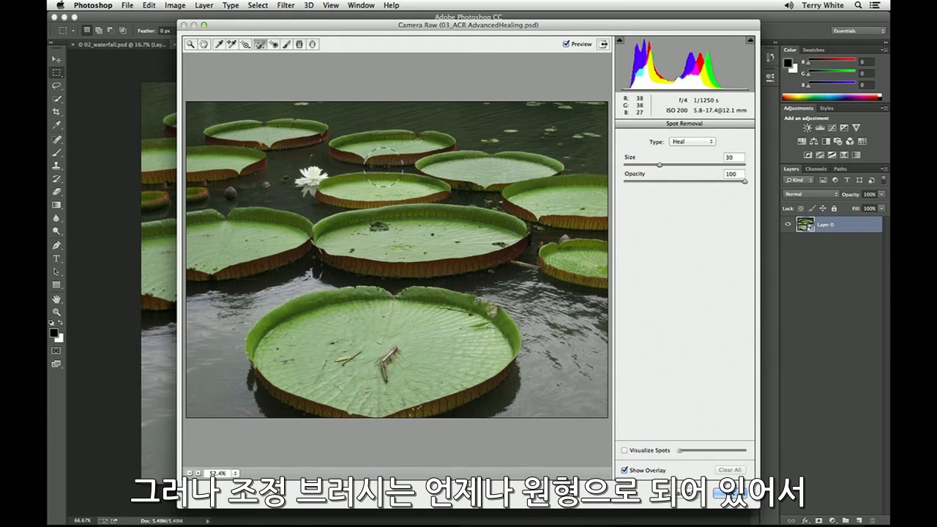
key("bracketleft")
key("bracketleft")
key("bracketleft")
key("bracketleft")
key("bracketleft")
key("bracketleft")
key("bracketleft")
key("bracketleft")
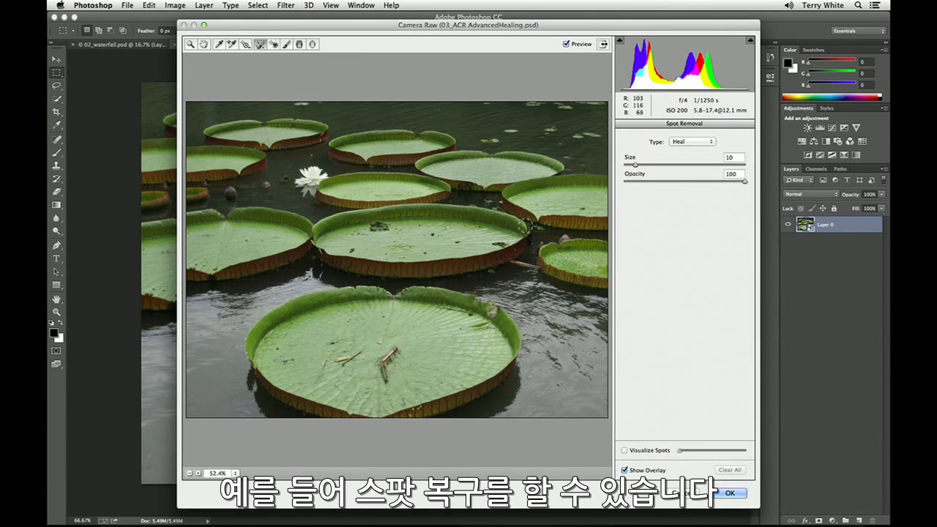
left_click(581, 206)
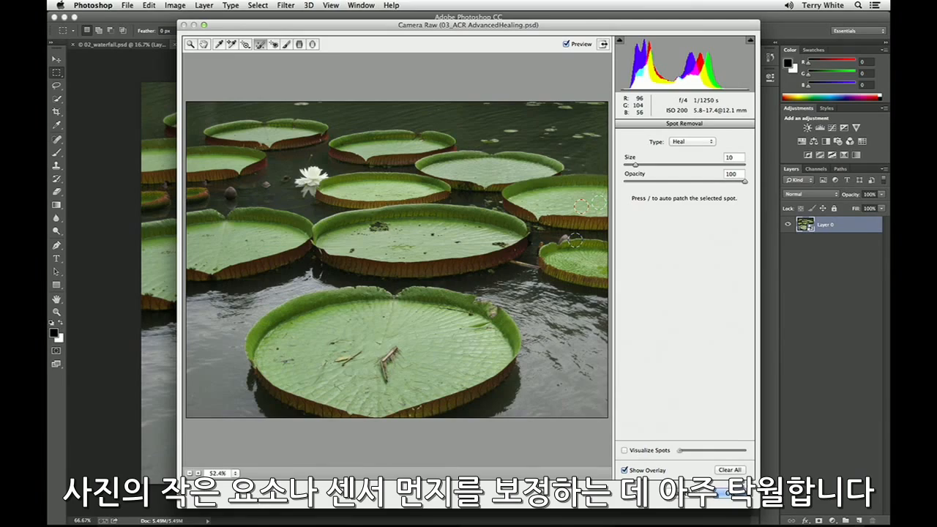
left_click(457, 242)
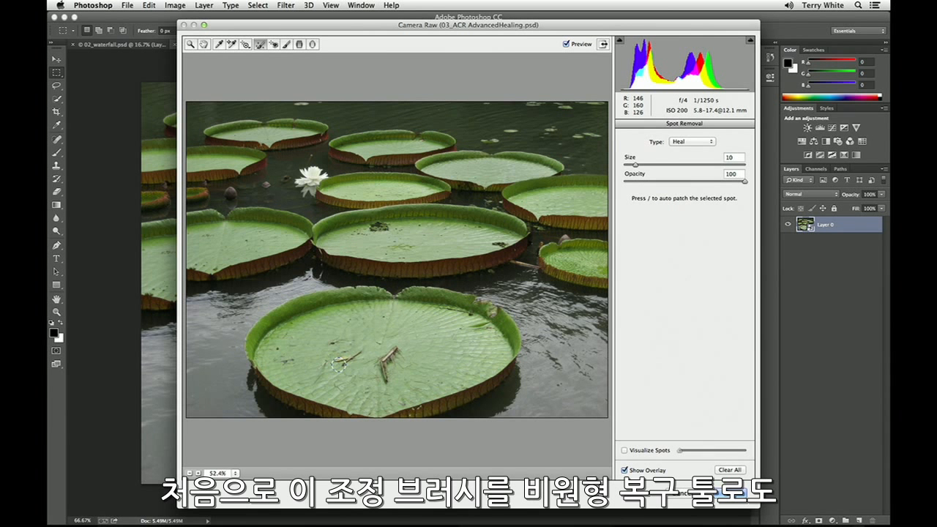
Paint a healing stroke over the two twigs on the front lily pad, sampling from the clean area to their right, and accept the filter.
mouse_move(359, 356)
left_mouse_down()
mouse_move(370, 351)
mouse_move(385, 369)
mouse_move(381, 388)
mouse_move(391, 350)
mouse_move(399, 352)
left_mouse_up()
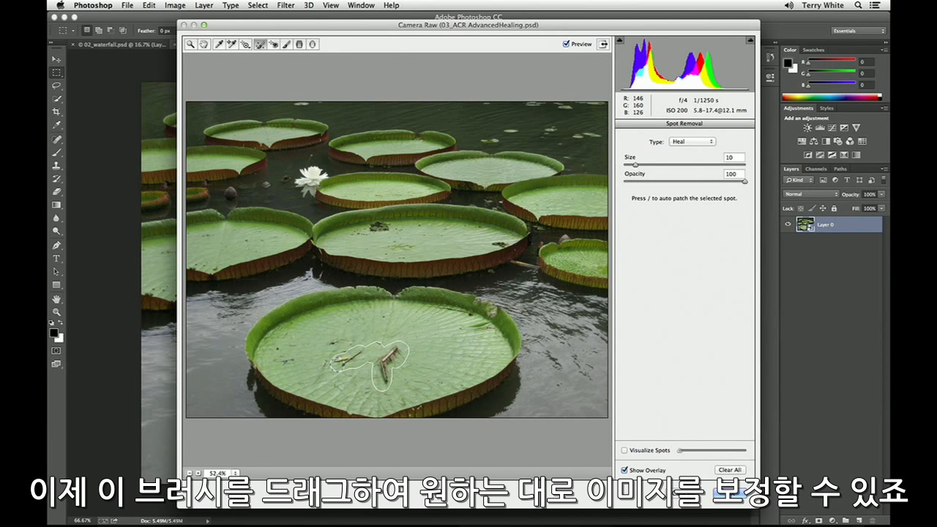
mouse_move(334, 358)
left_mouse_down()
mouse_move(363, 341)
mouse_move(465, 344)
left_mouse_up()
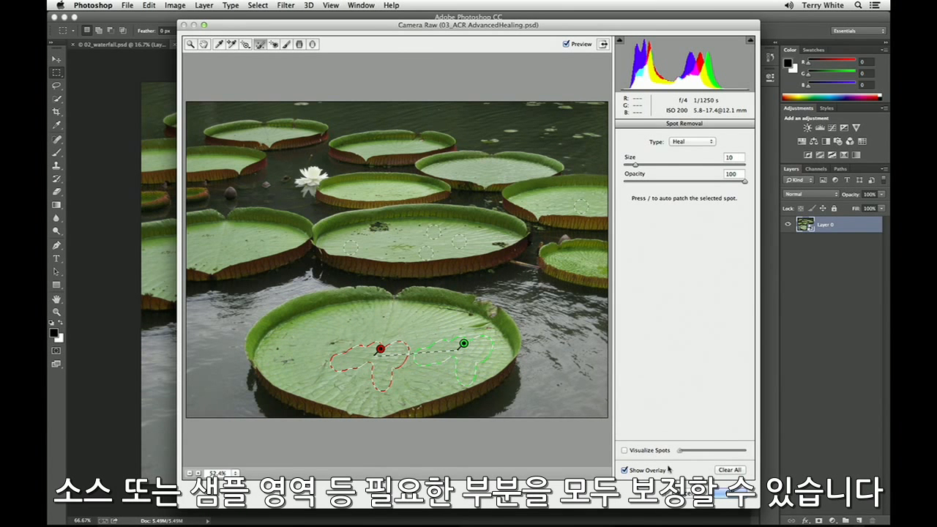
left_click(724, 494)
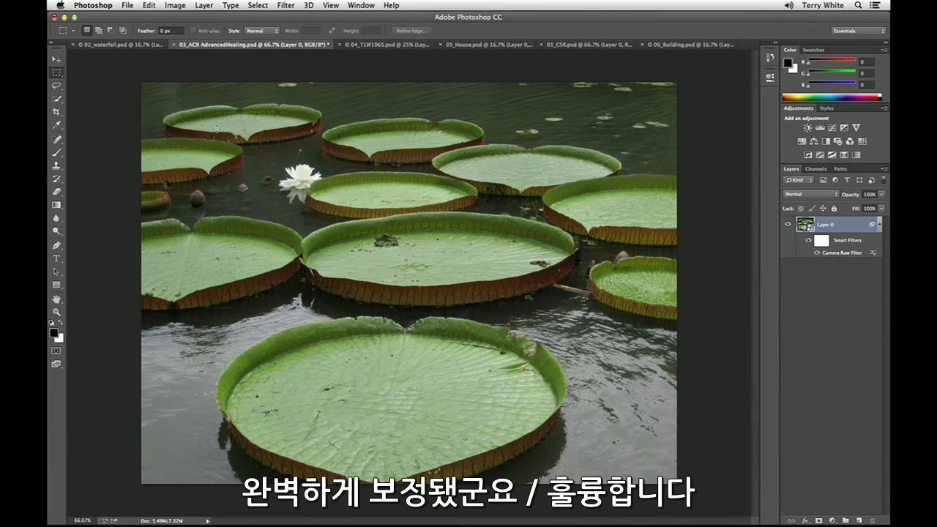
Start the Shake Reduction filter on 02_waterfall.psd.
left_click(125, 46)
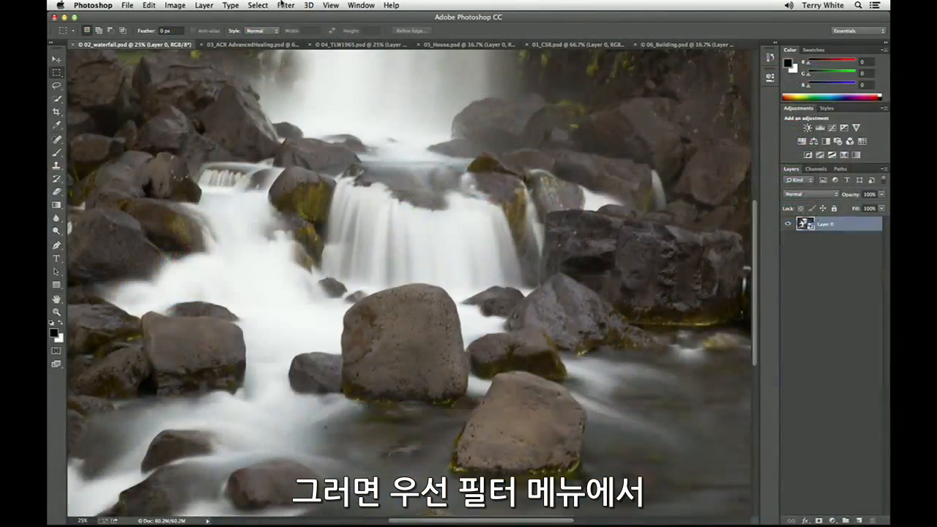
left_click(284, 5)
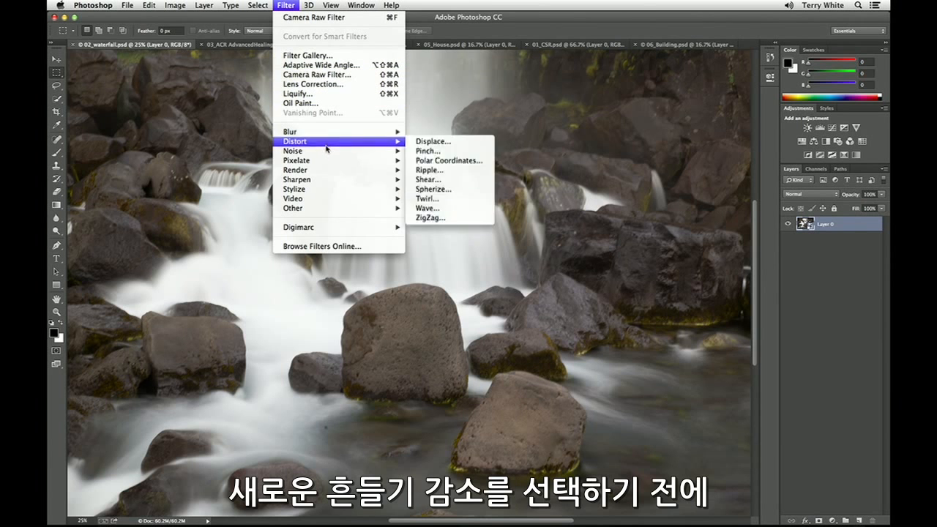
mouse_move(322, 180)
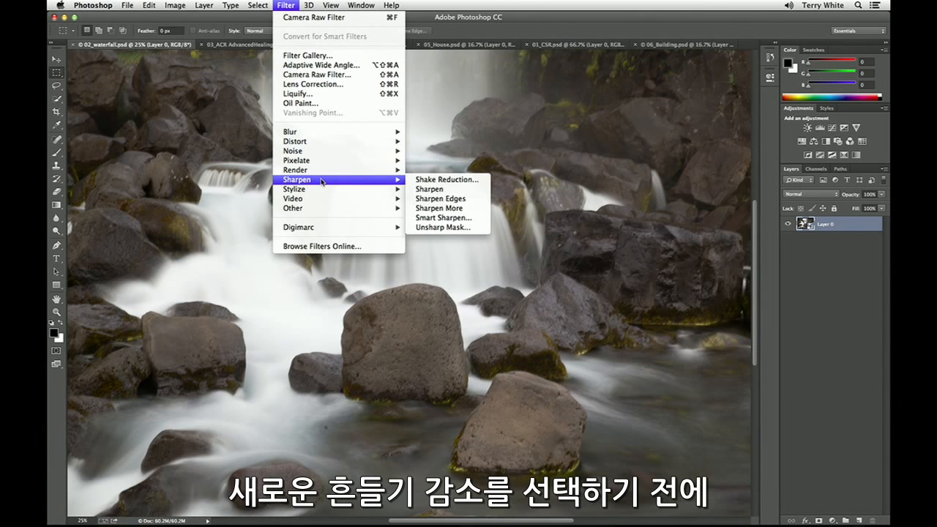
left_click(268, 4)
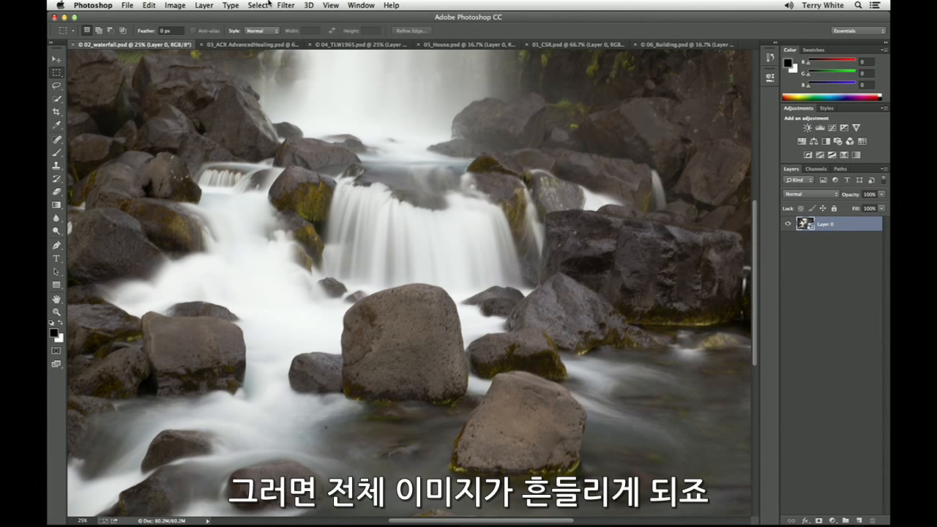
left_click(284, 5)
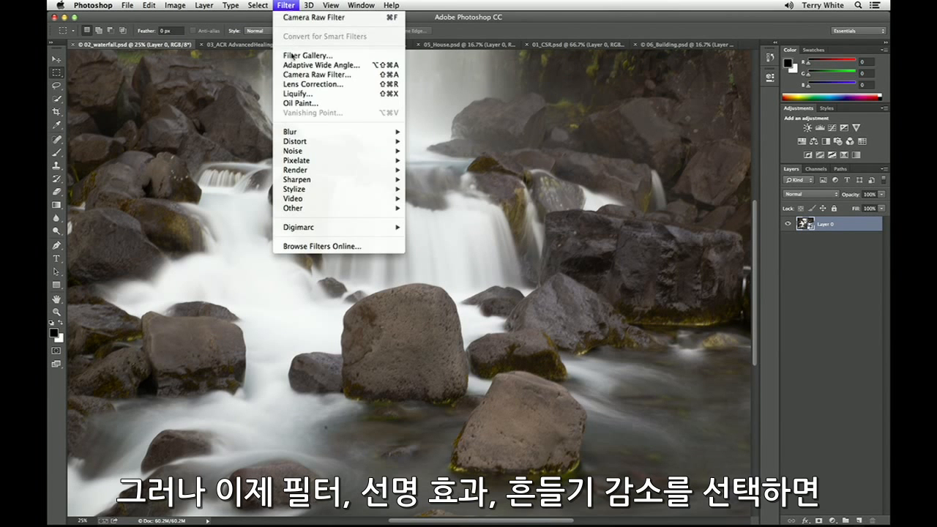
mouse_move(313, 180)
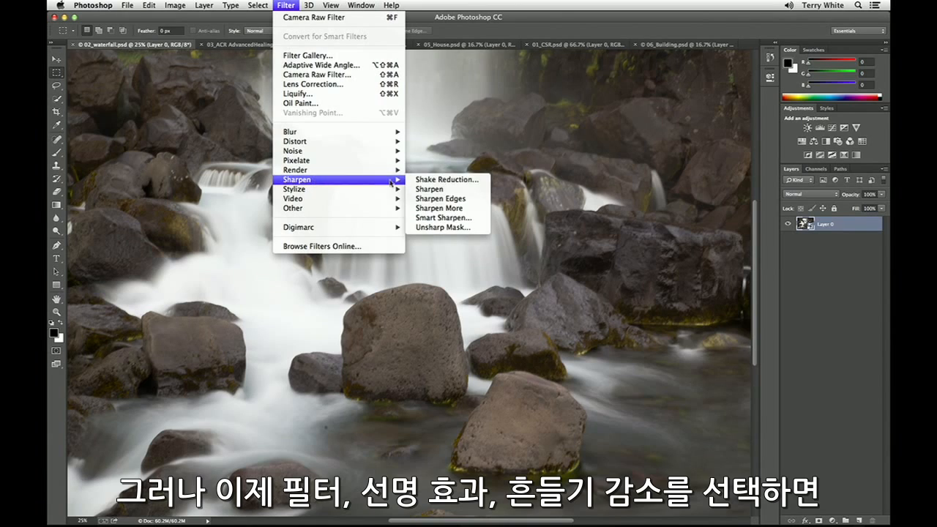
left_click(419, 181)
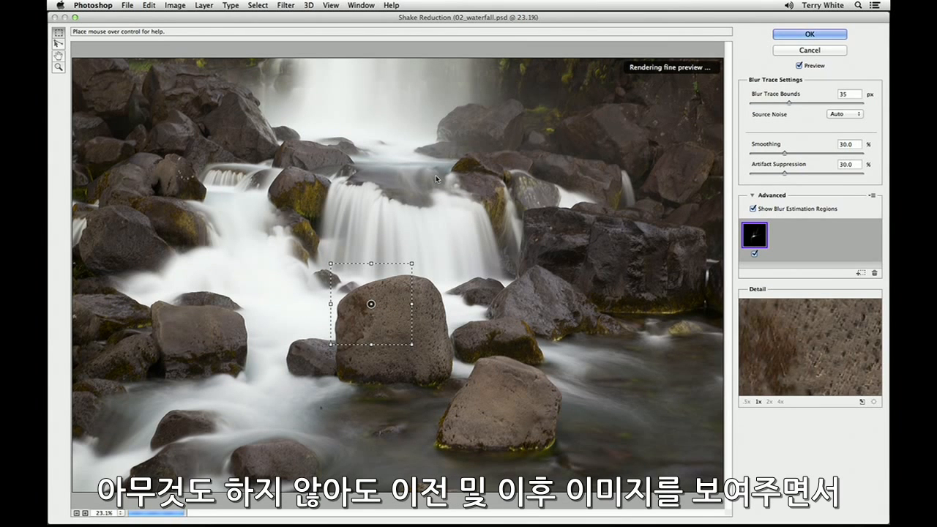
Examine the top of the central boulder in the floating Detail loupe, comparing it with and without shake reduction.
key("q")
left_click_drag(385, 290, 422, 271)
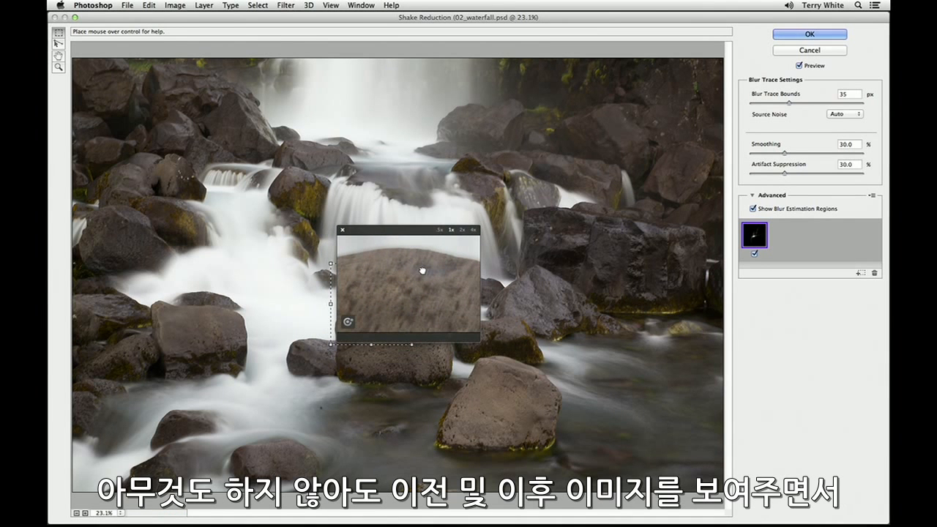
left_click(422, 270)
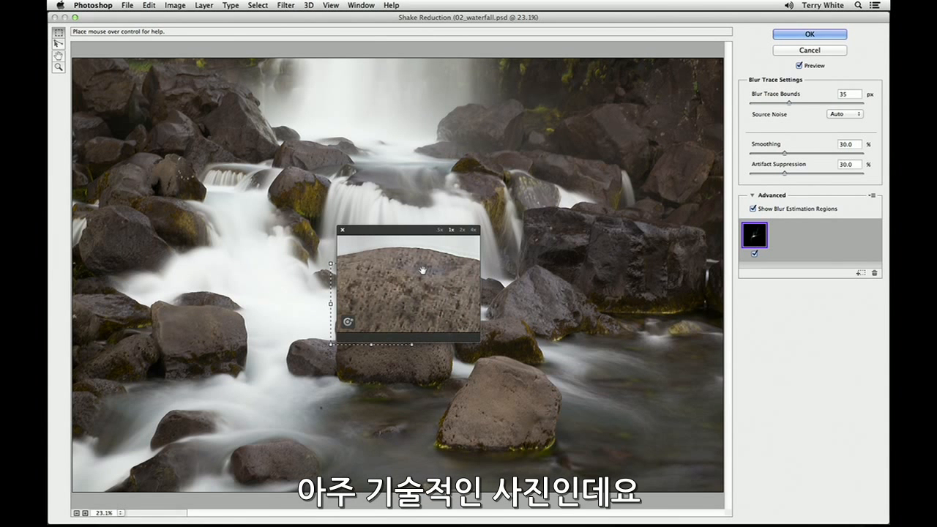
left_click(343, 230)
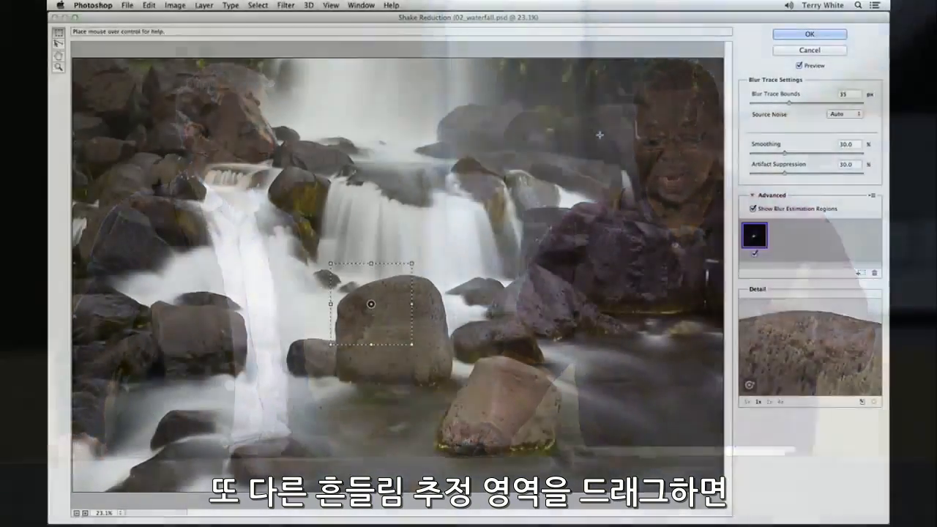
Add a second blur estimation region over the rocks right of the waterfall, check the central boulder in the Detail loupe, and cancel Shake Reduction.
mouse_move(600, 135)
left_mouse_down()
mouse_move(669, 163)
mouse_move(697, 221)
left_mouse_up()
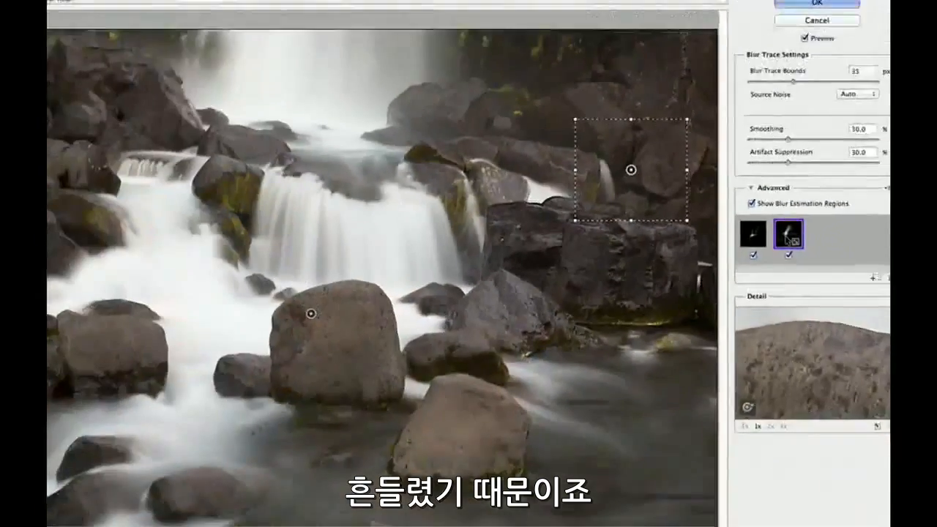
key("q")
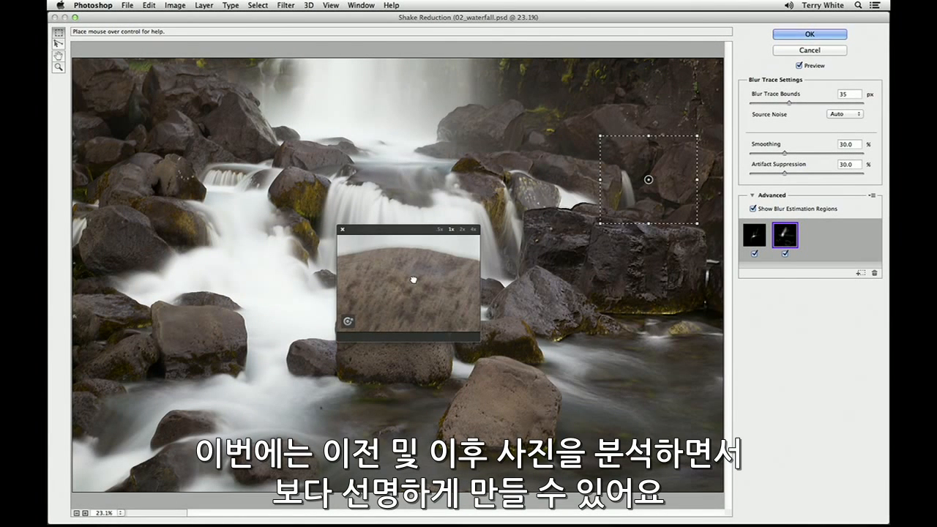
left_click_drag(415, 280, 387, 290)
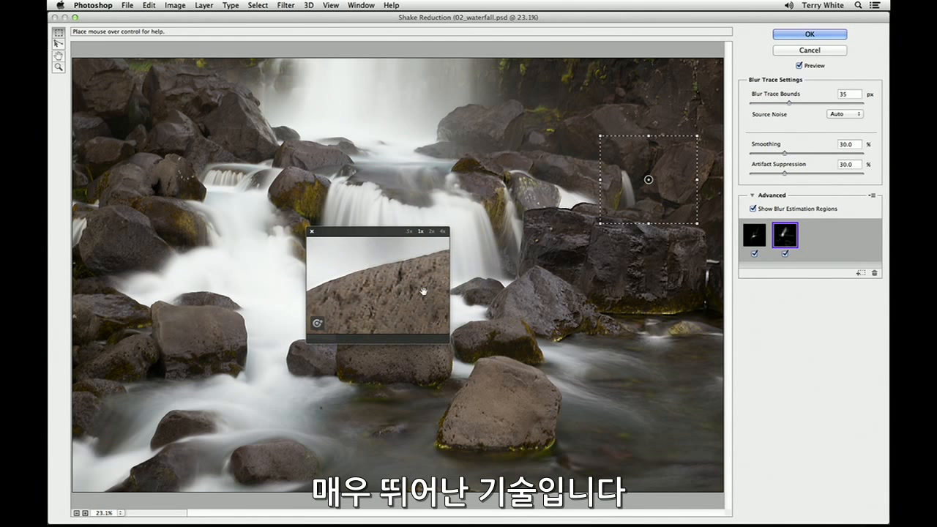
left_click(312, 231)
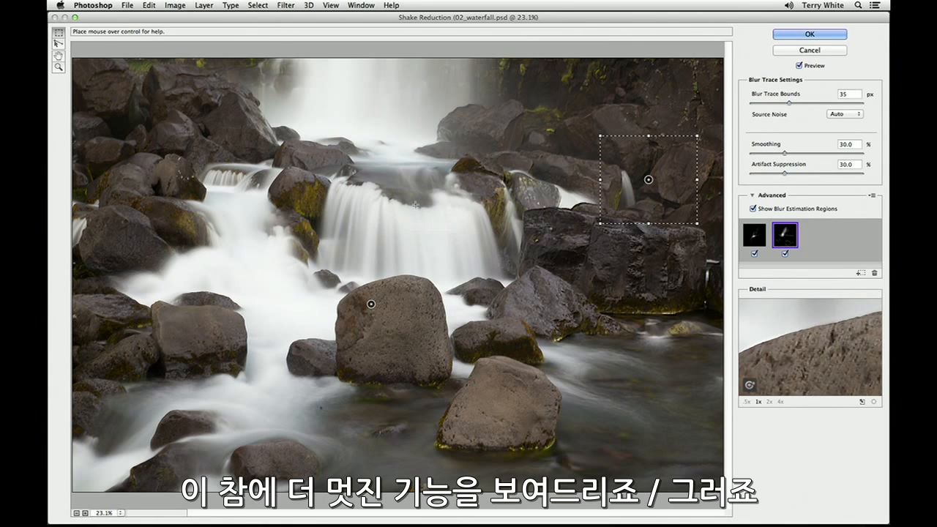
key("Escape")
left_click(506, 213)
left_click(810, 50)
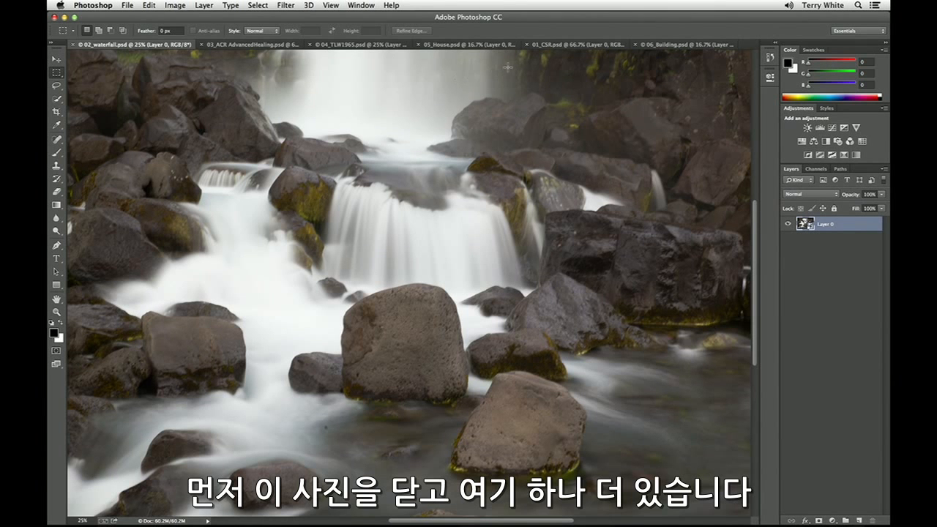
Apply Shake Reduction with its automatic settings to the flower photo 01_CSR.psd, comparing the preview with the unfiltered image.
left_click(552, 47)
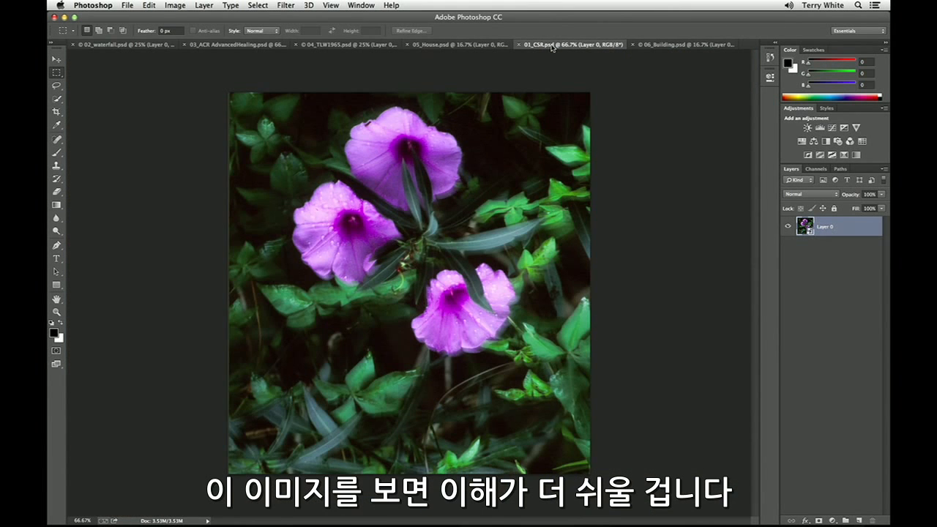
key("super+1")
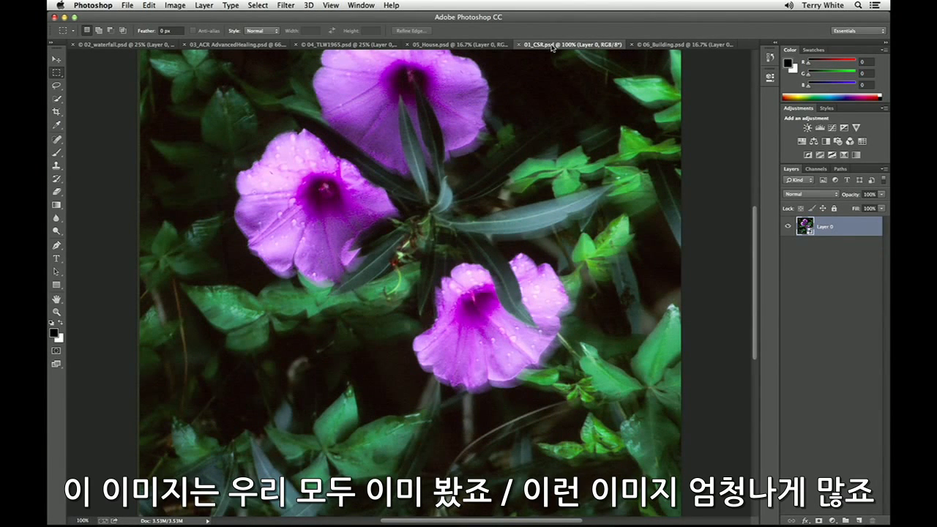
key("super+minus")
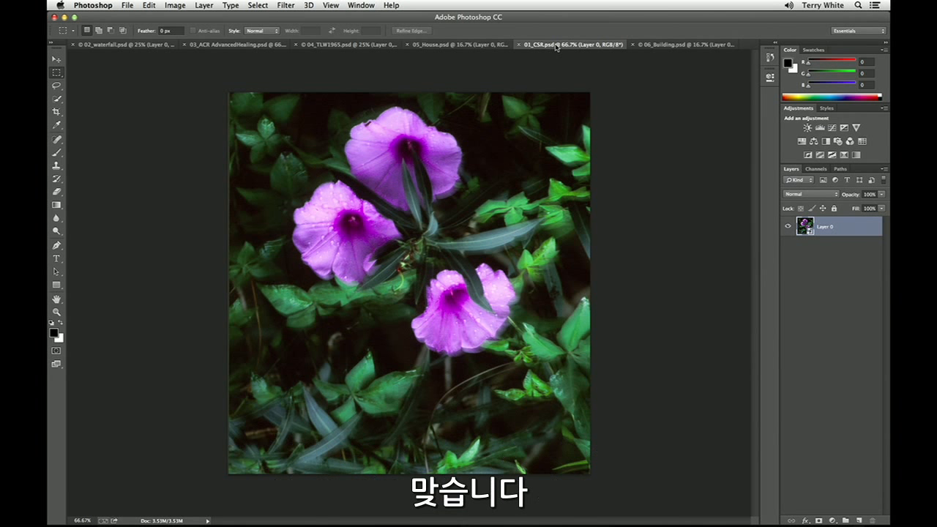
left_click(286, 5)
mouse_move(349, 180)
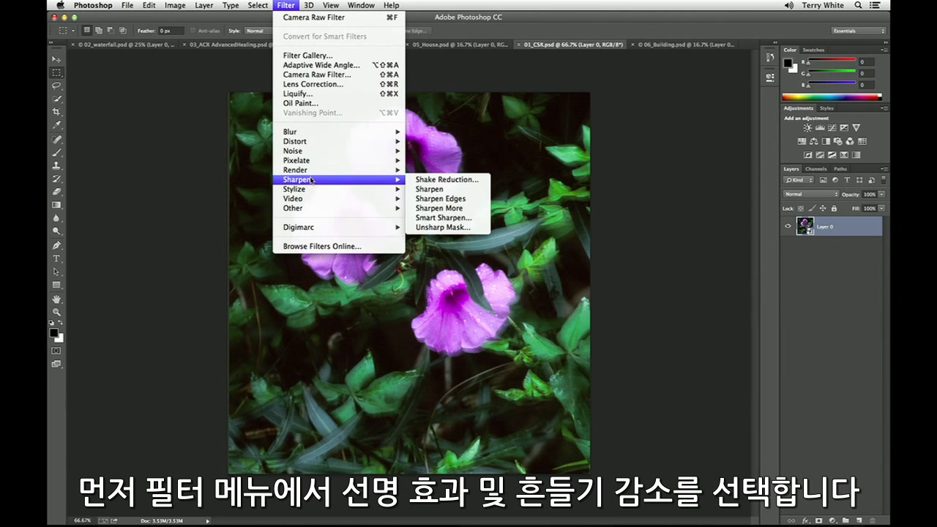
left_click(443, 180)
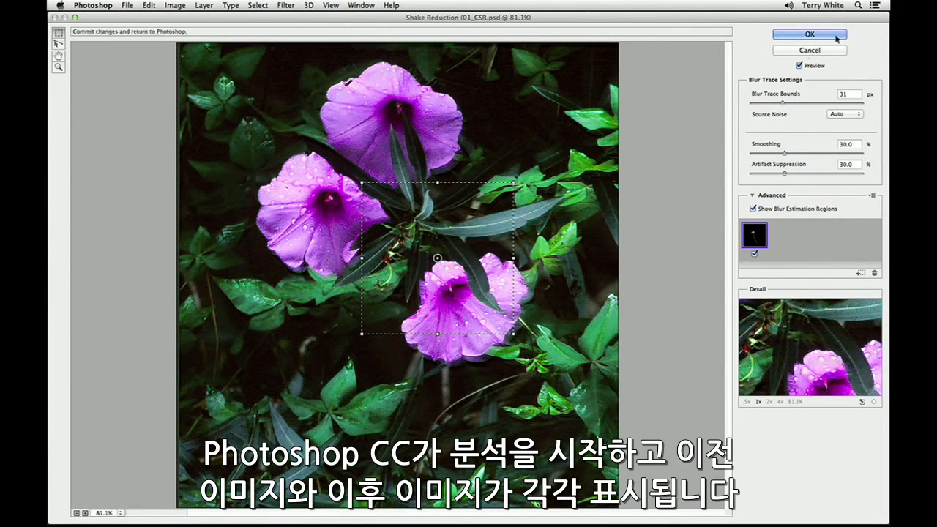
left_click(800, 66)
left_click(800, 66)
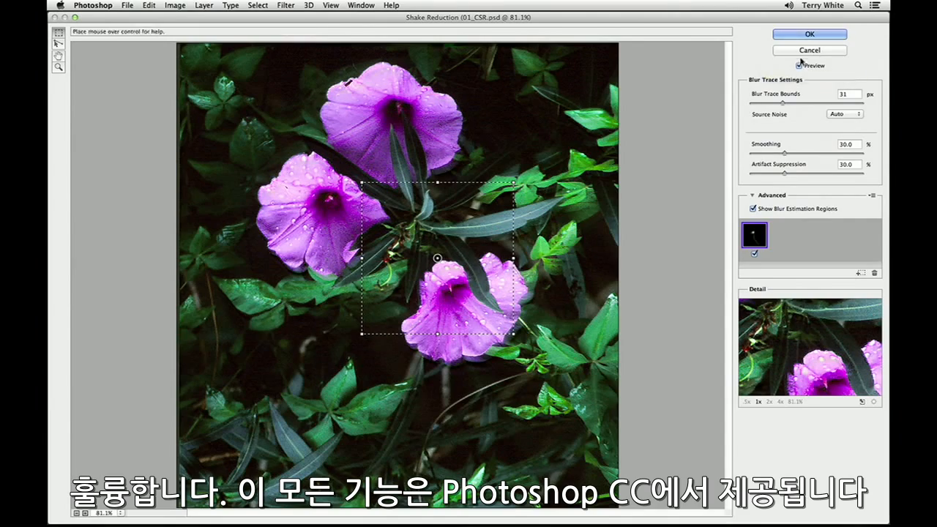
left_click(808, 34)
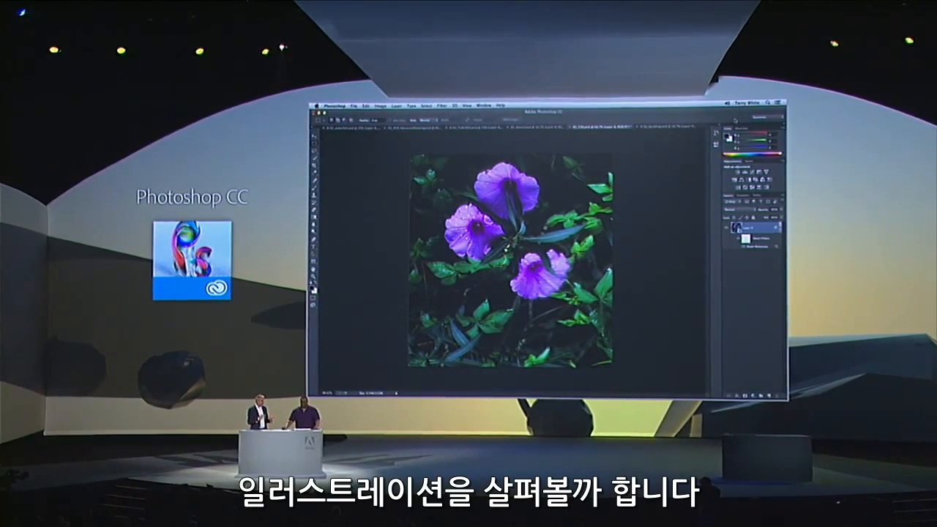
Switch to Illustrator, open the saved Create Brushes view of MapPoster.ai and display the document's brushes.
key("ctrl+Up")
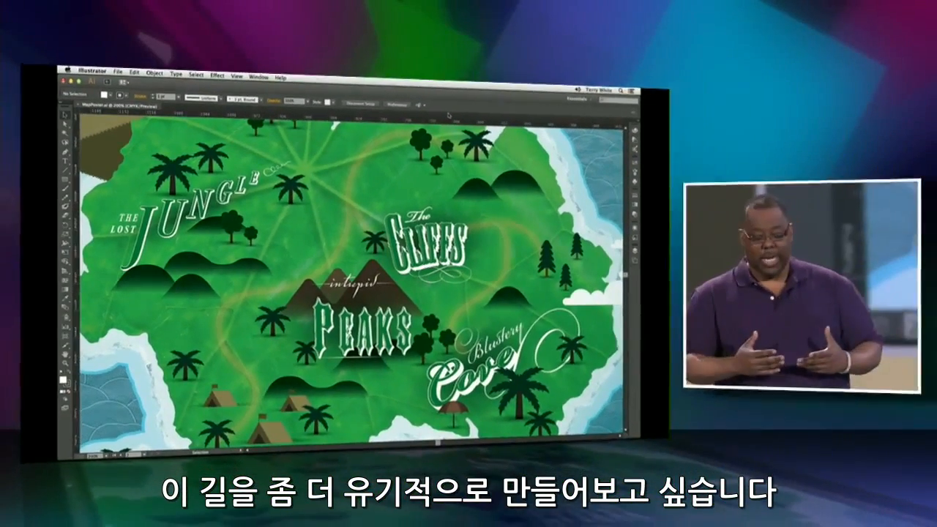
left_click(236, 77)
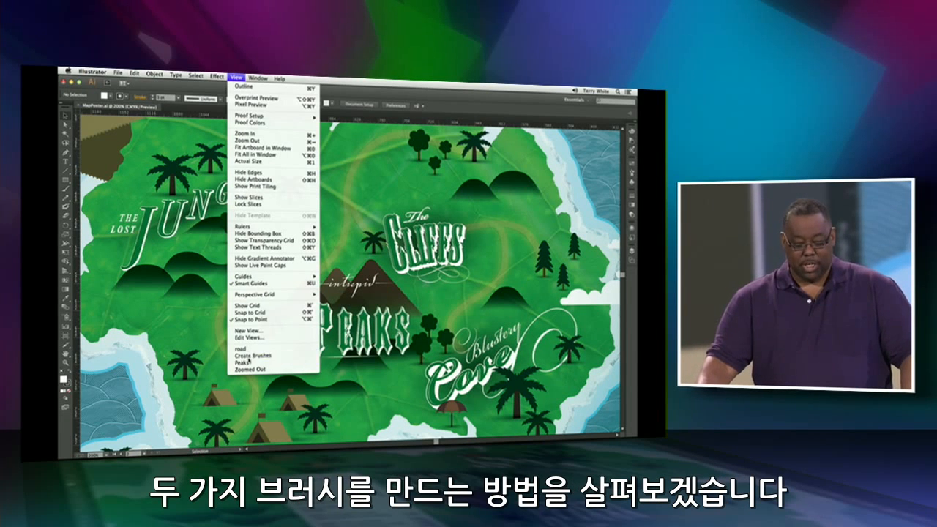
left_click(249, 355)
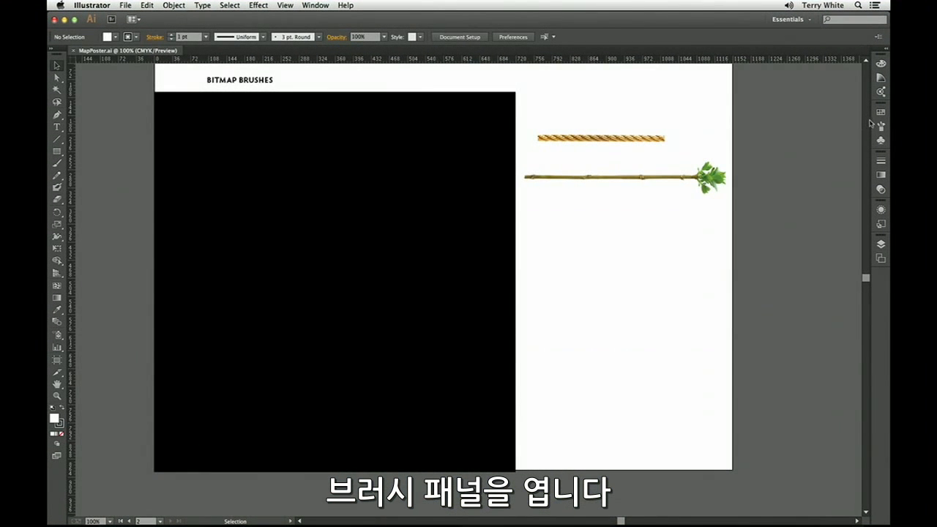
left_click(882, 125)
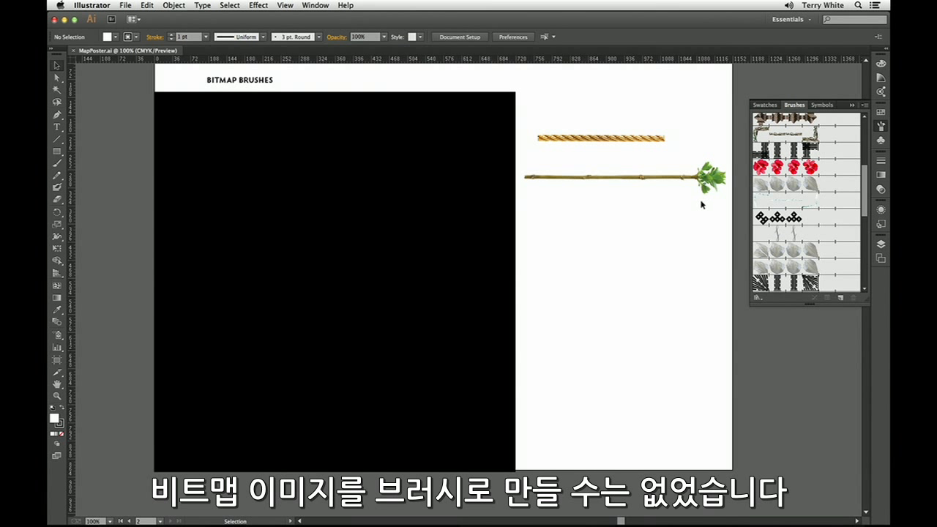
Create an art brush from the leafy branch image, stretching it between guides from 0 pt to 335.901 pt so the leaves stay undistorted.
left_click(647, 188)
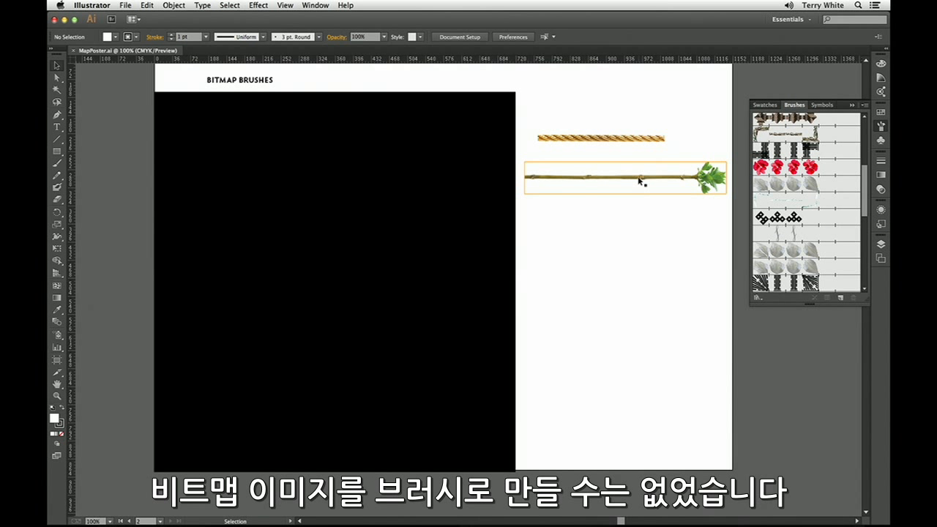
mouse_move(638, 181)
left_mouse_down()
mouse_move(657, 208)
mouse_move(791, 181)
left_mouse_up()
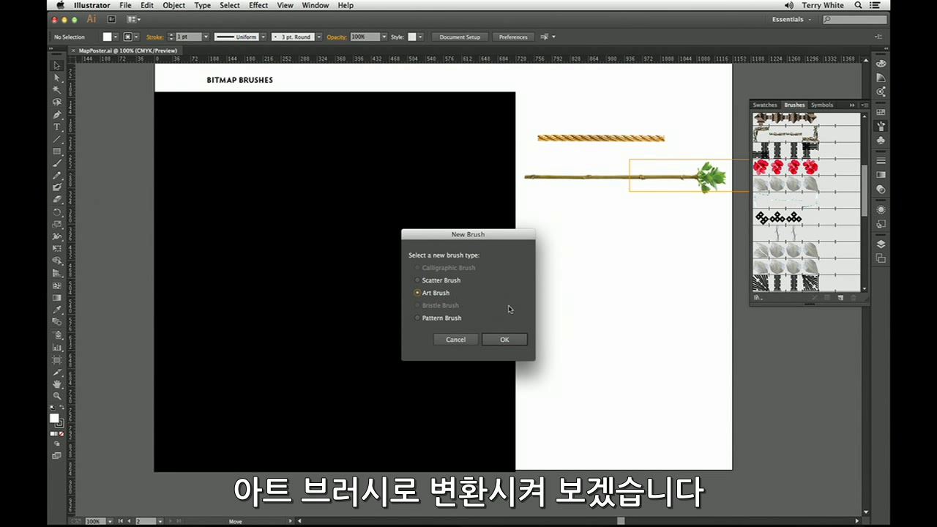
left_click(506, 339)
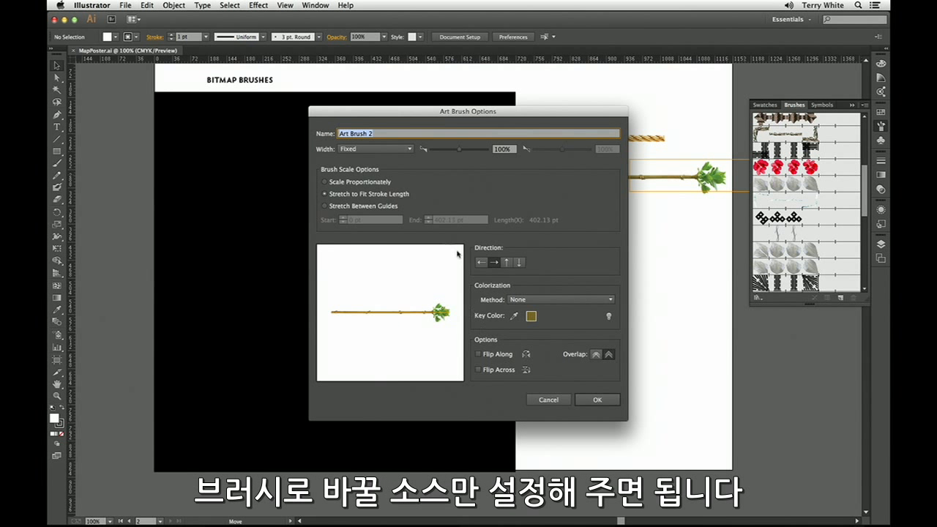
left_click(366, 207)
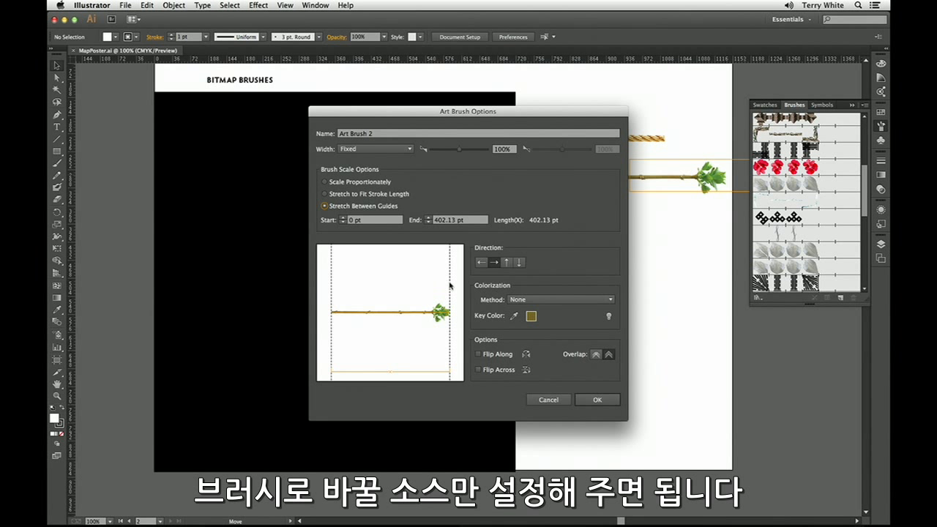
left_click_drag(450, 287, 430, 288)
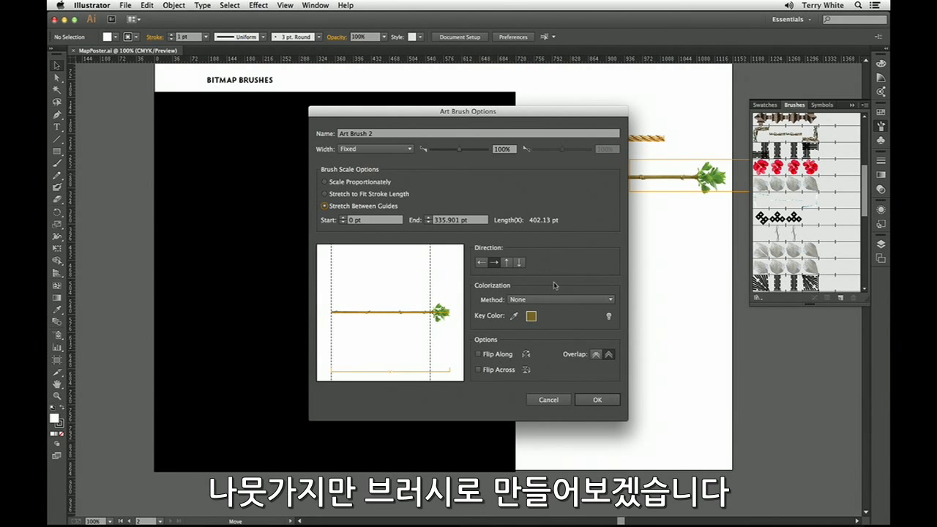
left_click(596, 399)
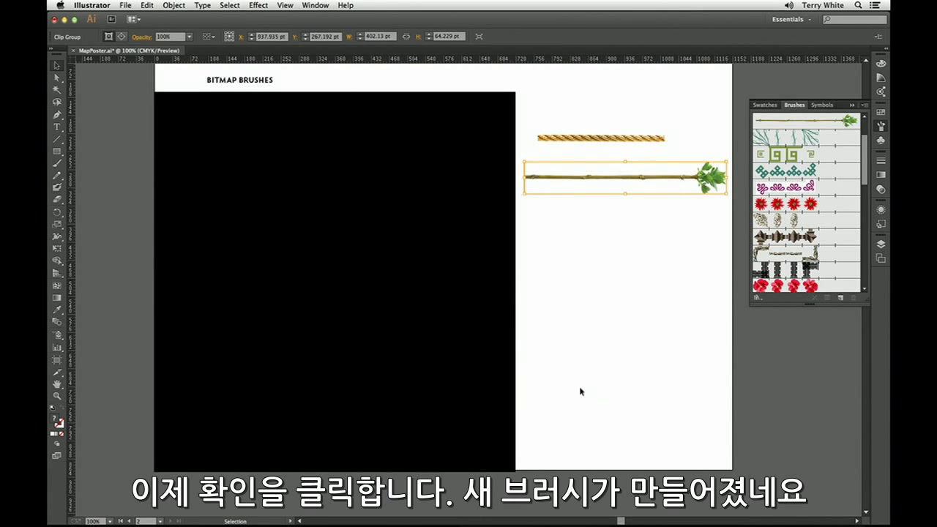
Paint a long S-shaped stroke with the new branch brush on the black area, from its lower part up toward the upper edge.
key("b")
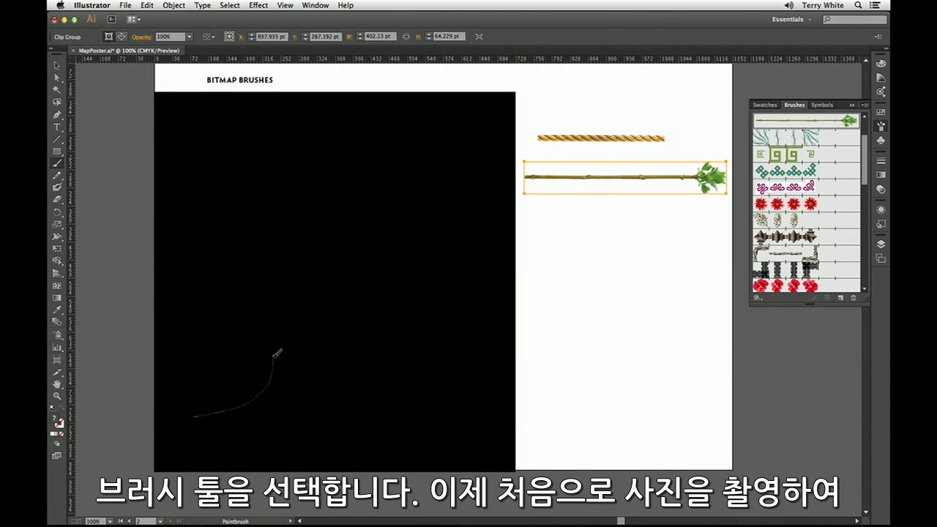
left_click_drag(344, 229, 415, 160)
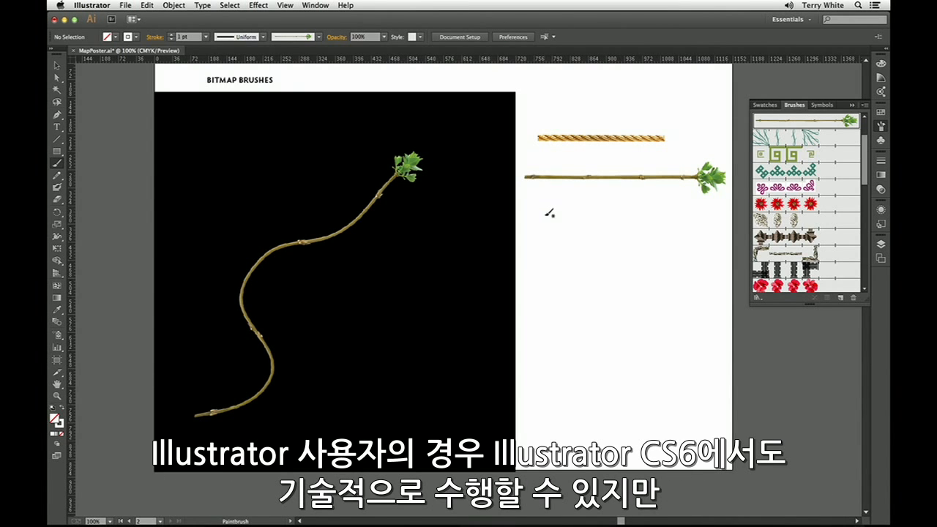
Go to the saved road view of the map and make the ROAD layer with the branch-brush trails visible.
left_click(287, 5)
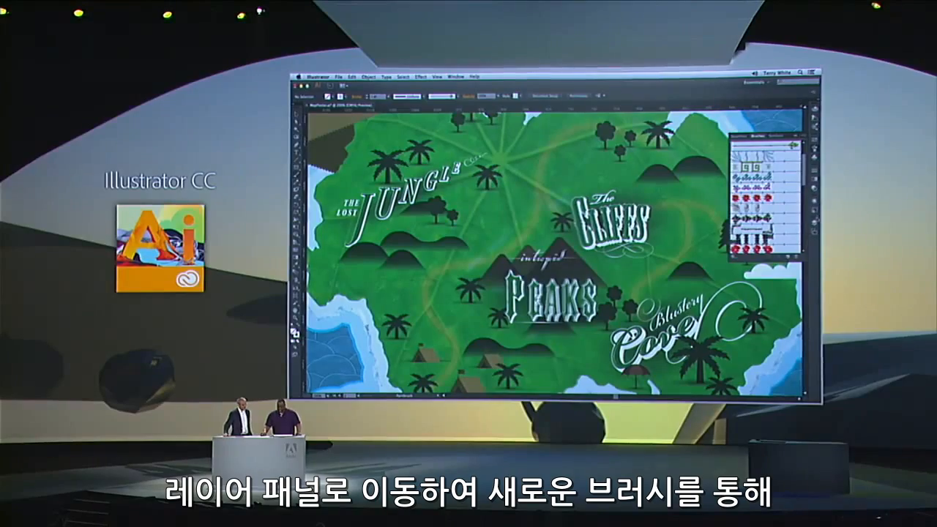
left_click(814, 221)
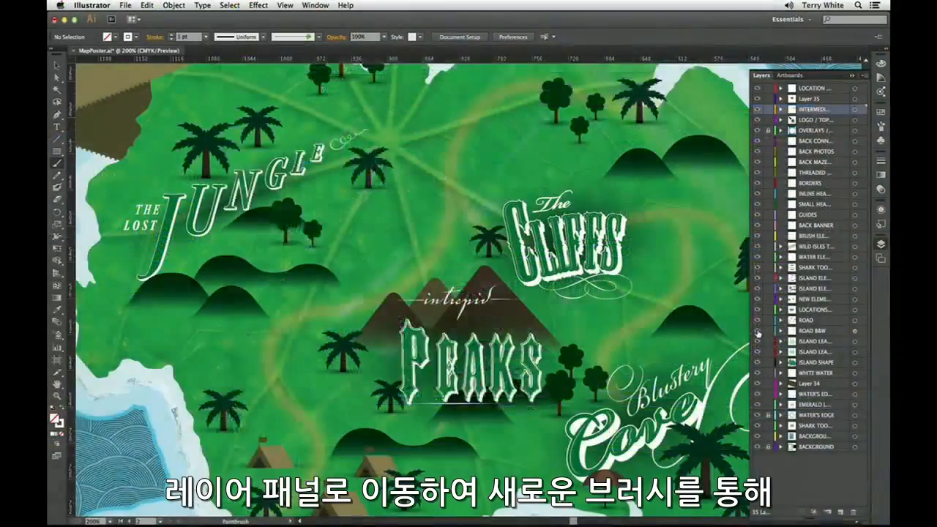
left_click(757, 331)
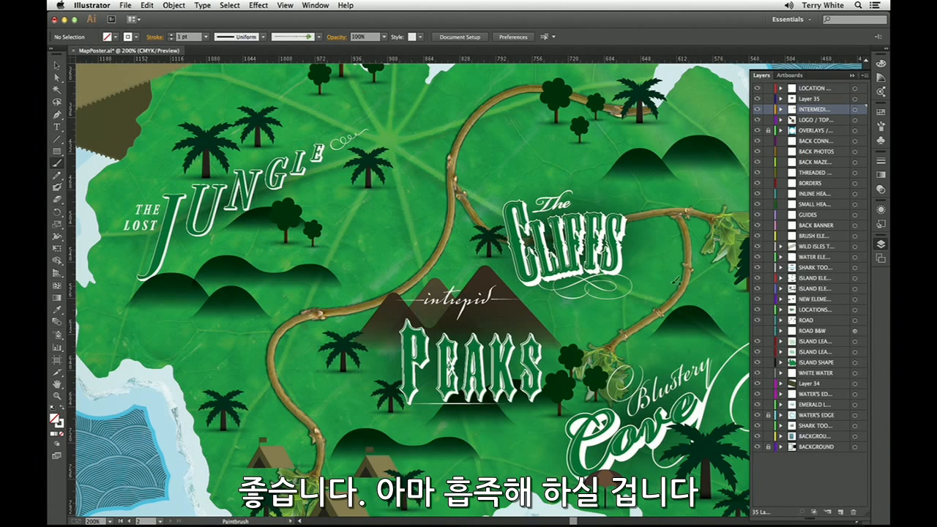
Go to the saved Peaks view and highlight the word PEAKS with the Type tool.
left_click(285, 6)
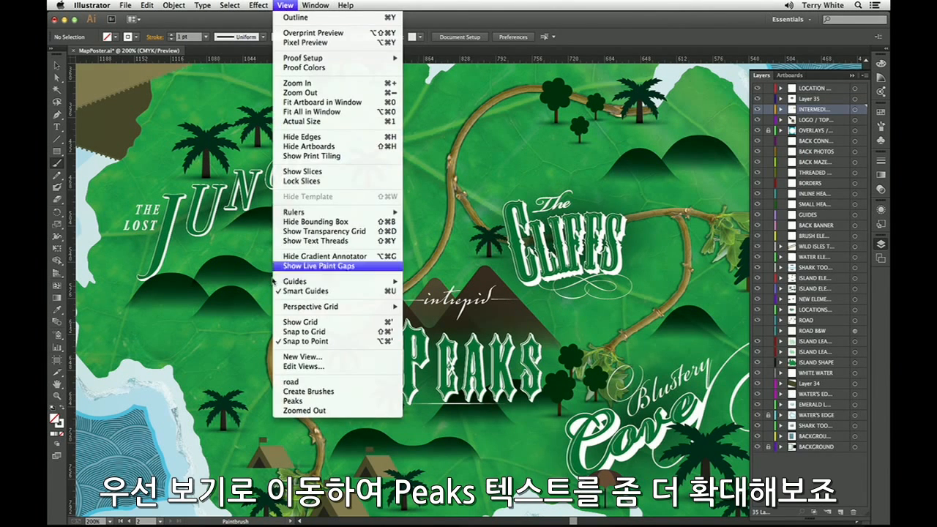
left_click(296, 402)
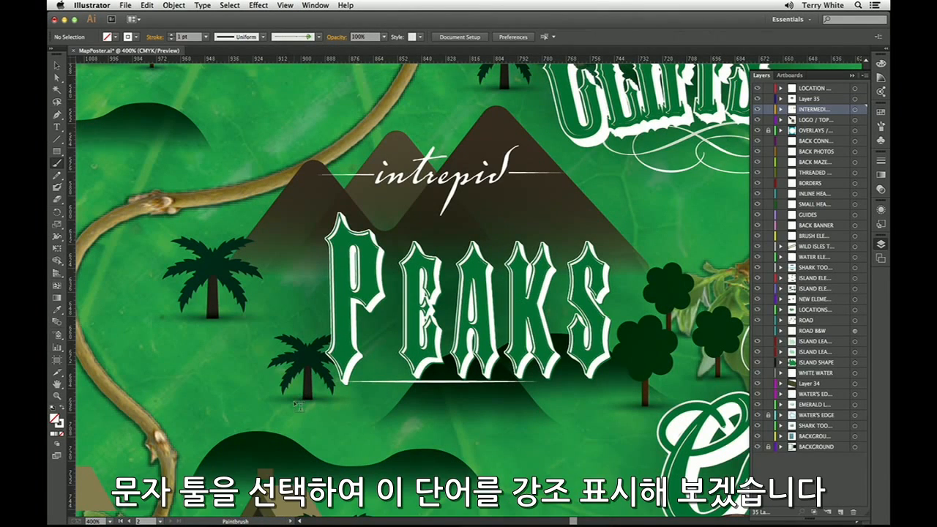
key("t")
left_click_drag(327, 292, 618, 293)
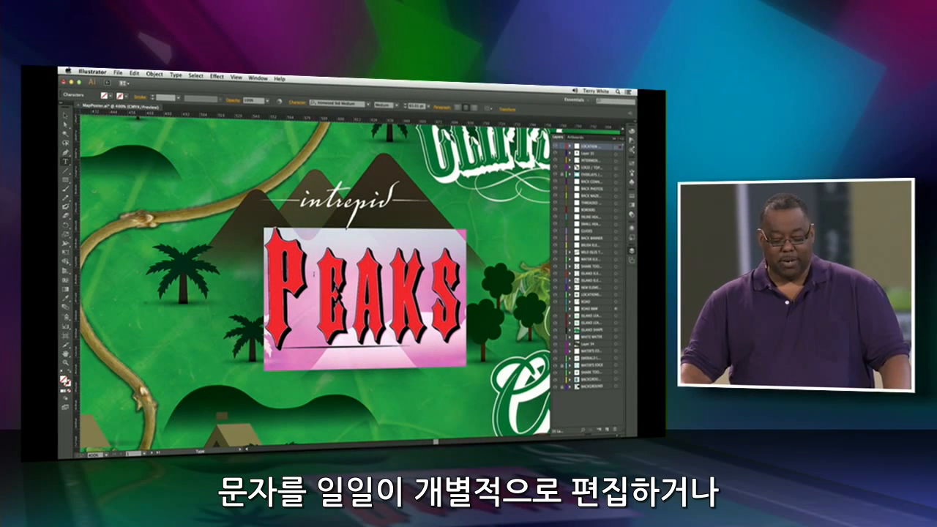
left_click(316, 272)
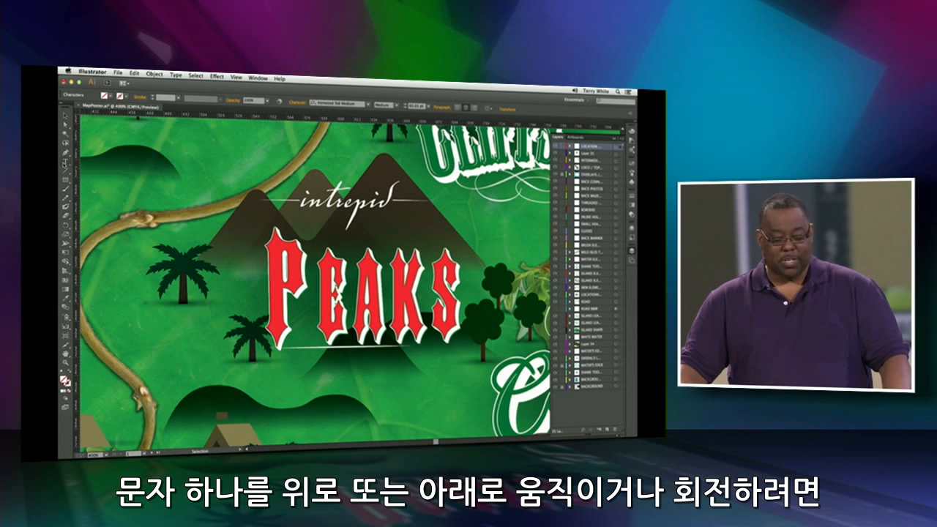
Enlarge the letter P of PEAKS with the Touch Type tool and try rotating it.
left_click(65, 164)
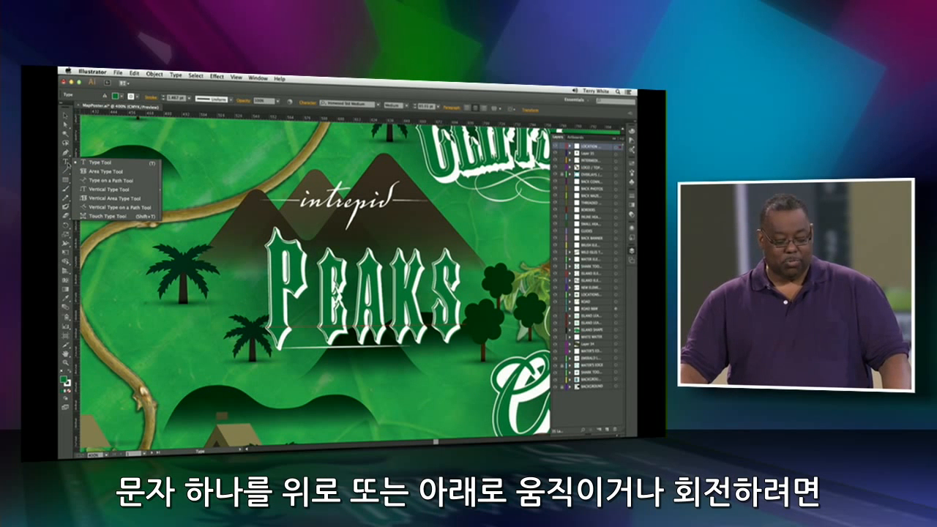
left_click_drag(82, 170, 101, 216)
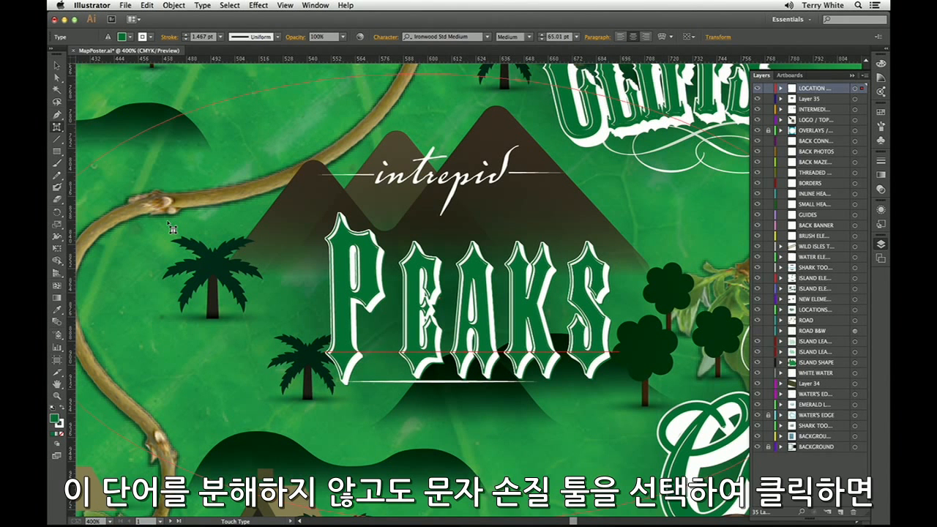
left_click(338, 297)
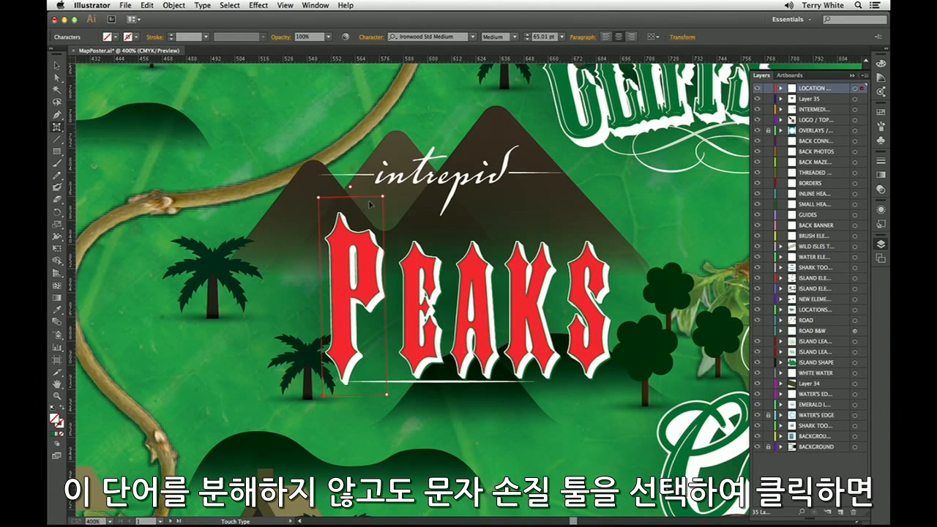
left_click_drag(382, 192, 409, 129)
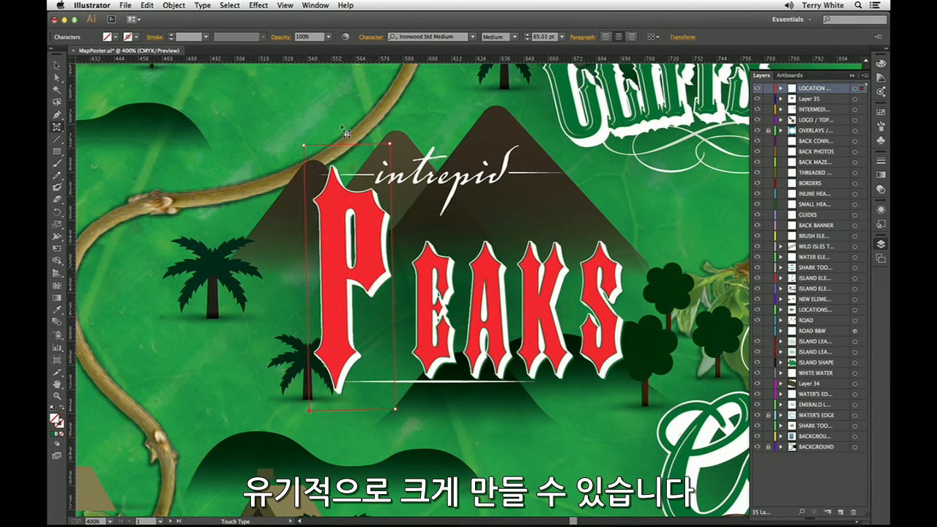
left_click_drag(344, 133, 350, 189)
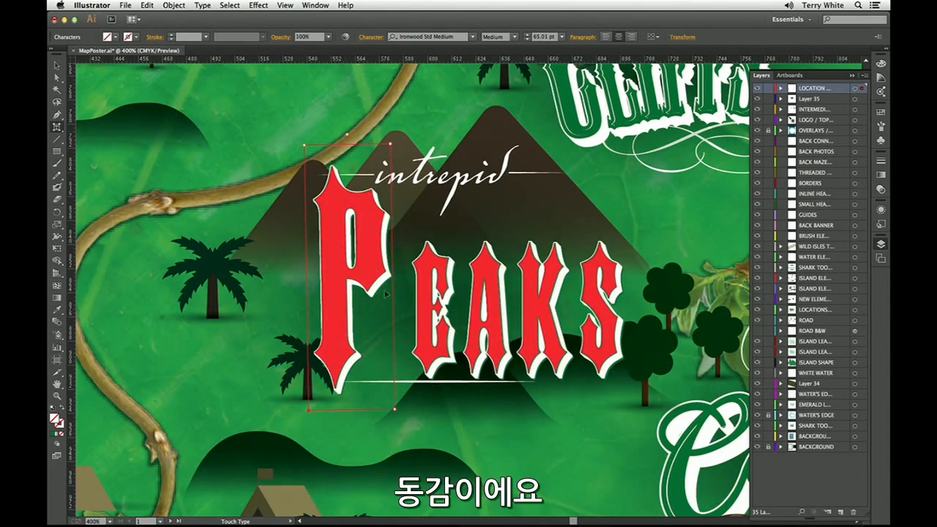
Move the E of PEAKS closer to the P, and raise the E, A and K in rising steps above the baseline.
left_click(424, 325)
left_click_drag(423, 325, 403, 322)
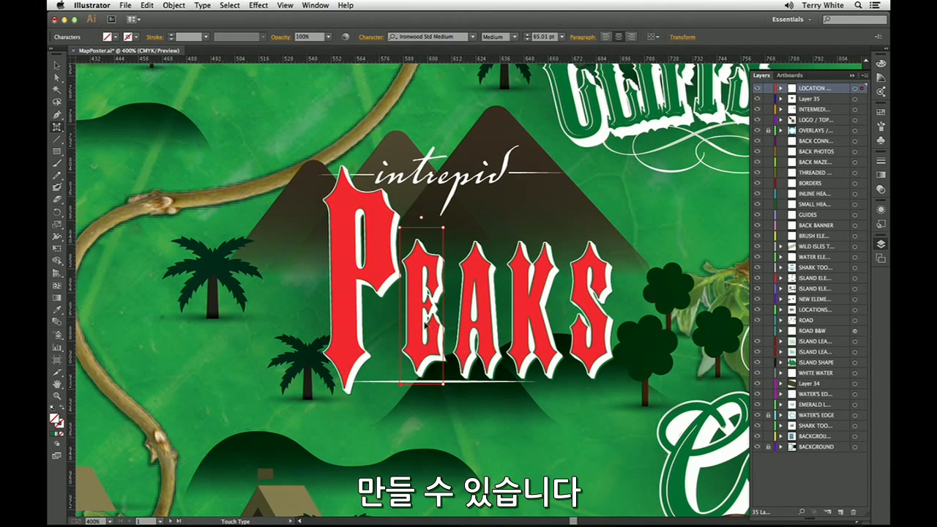
left_click_drag(415, 302, 415, 301)
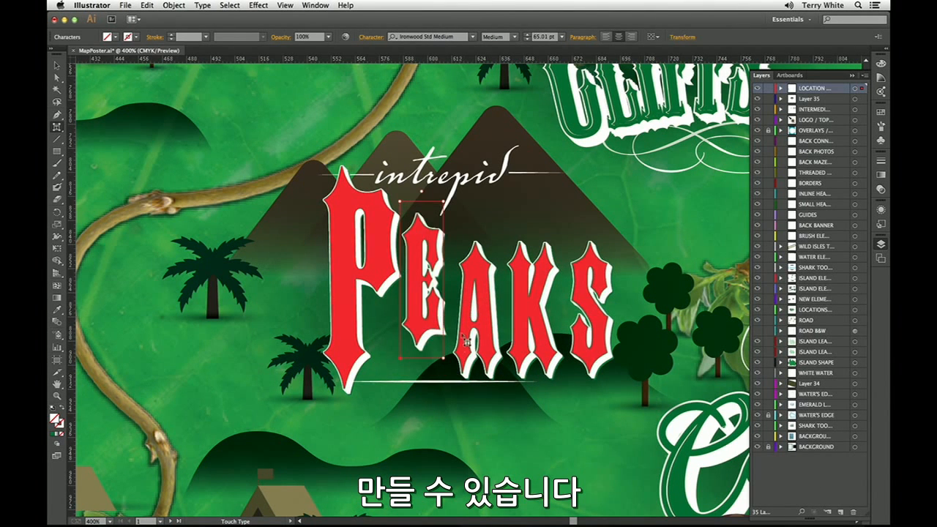
left_click_drag(463, 320, 463, 273)
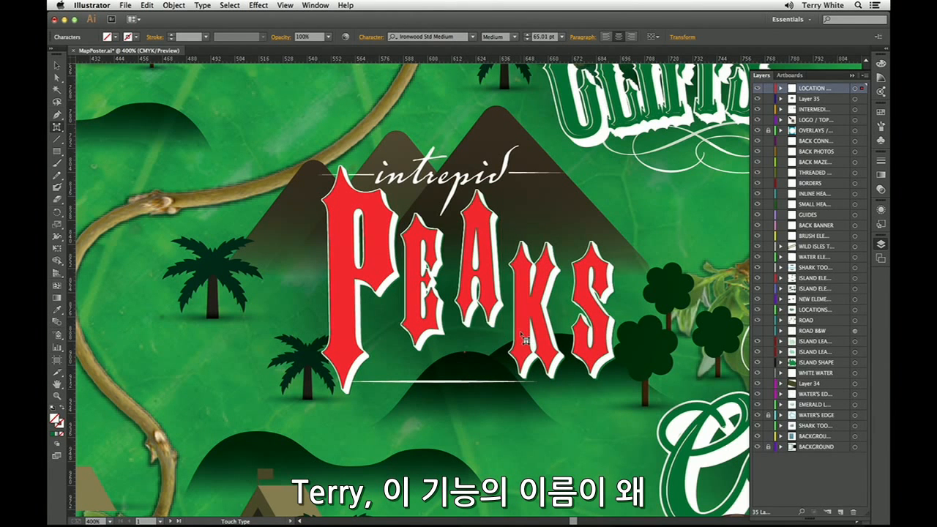
left_click_drag(523, 338, 523, 279)
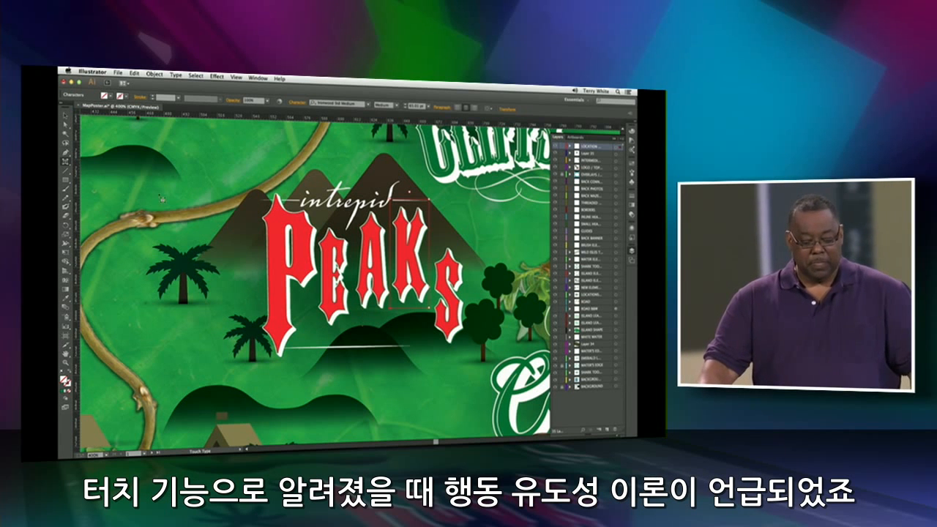
Leave single-letter editing and show the entire map with the saved Zoomed Out view.
key("super+z")
left_click(67, 115)
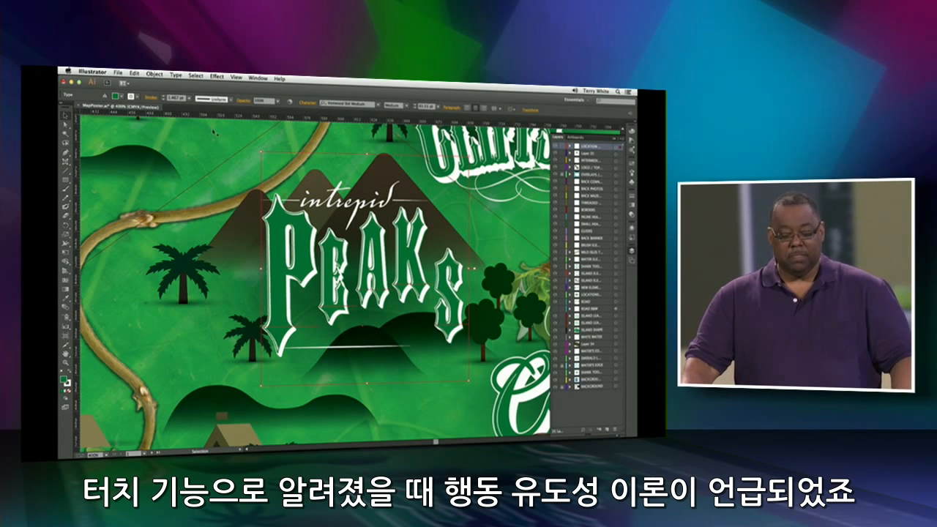
left_click(236, 77)
left_click(276, 356)
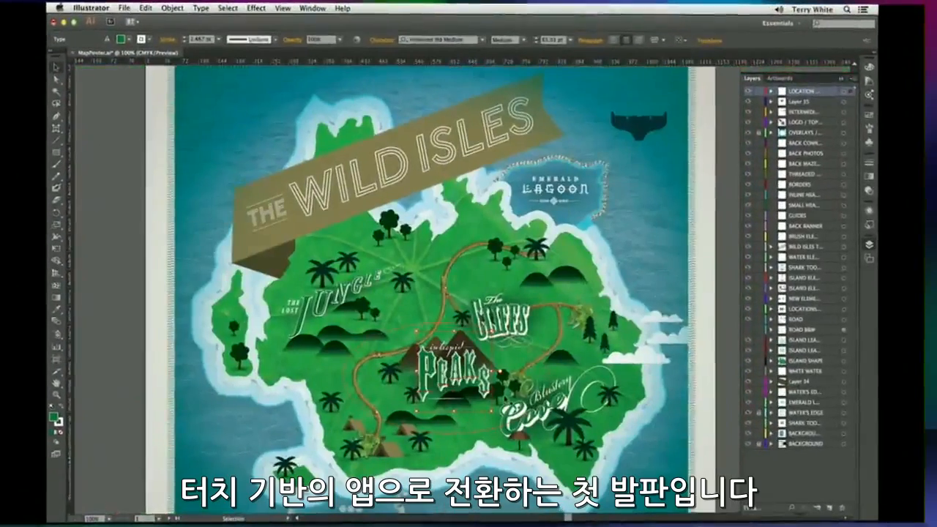